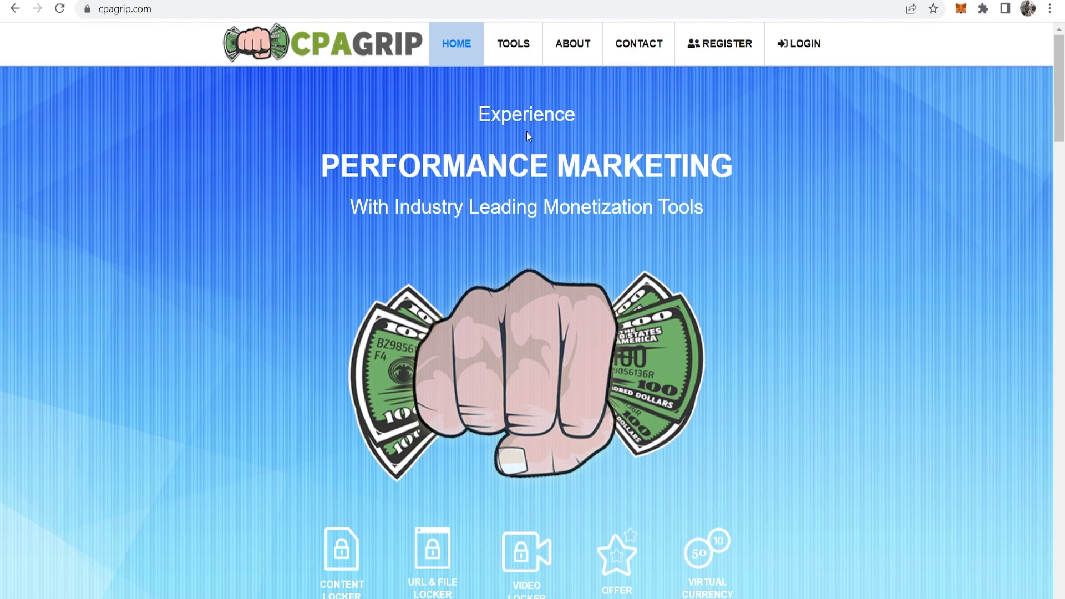
scroll(490, 224, "down", 1)
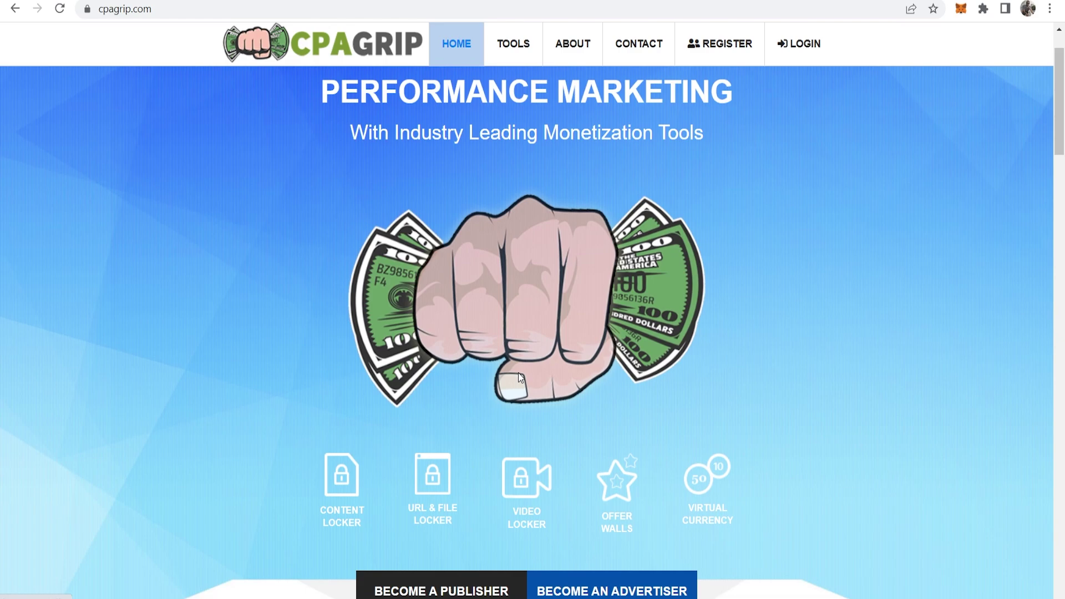
scroll(519, 373, "up", 1)
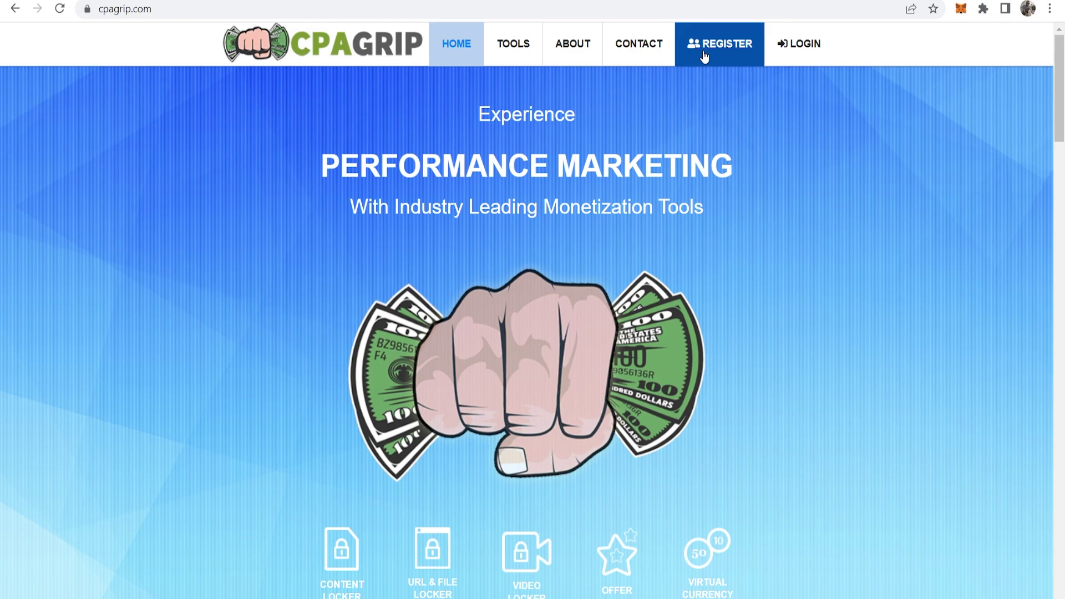
Step: Start account signup from the REGISTER button on the CPAGrip homepage
left_click(722, 48)
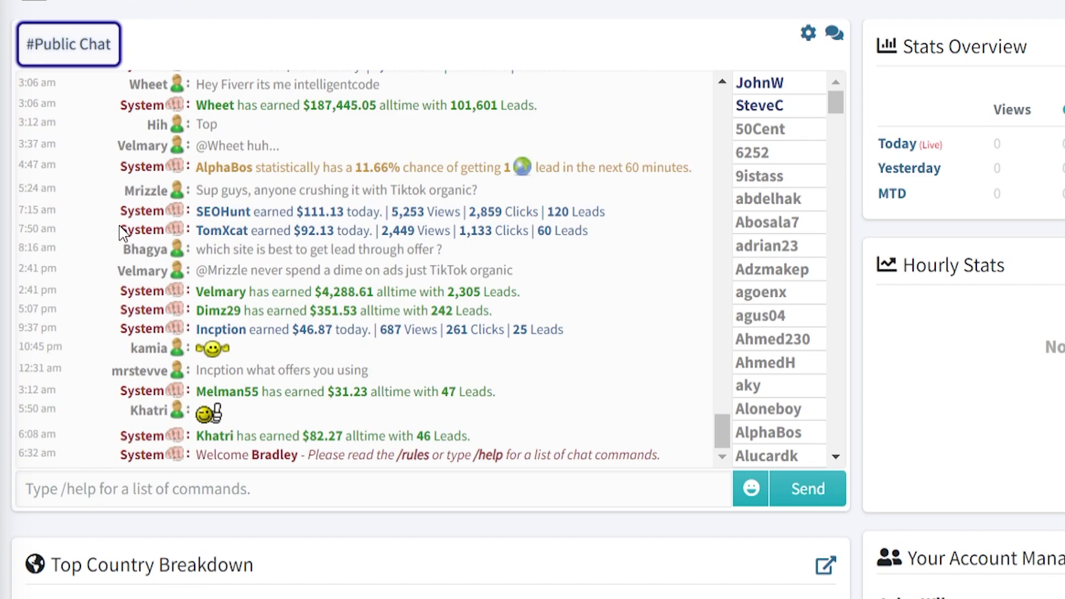
scroll(338, 210, "up", 3)
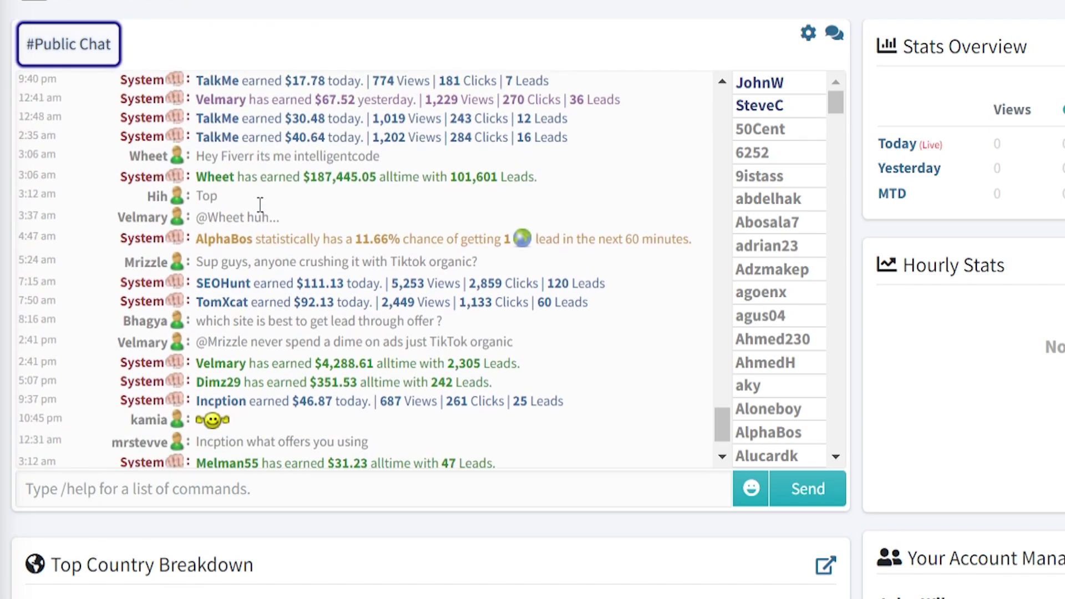
scroll(261, 204, "down", 3)
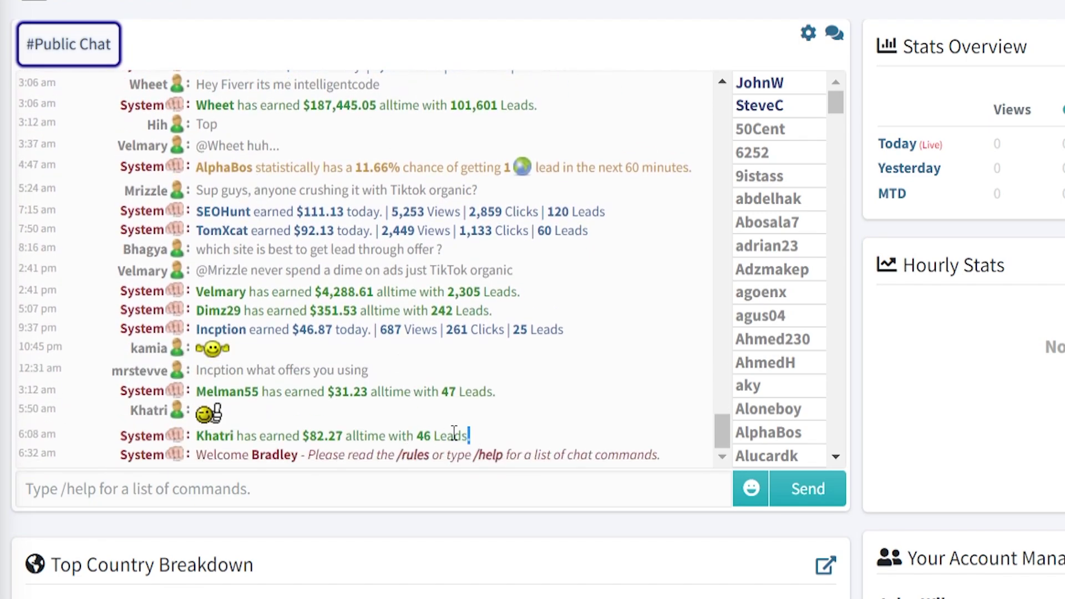
left_click_drag(472, 436, 198, 436)
left_click(201, 437)
left_click_drag(497, 391, 199, 392)
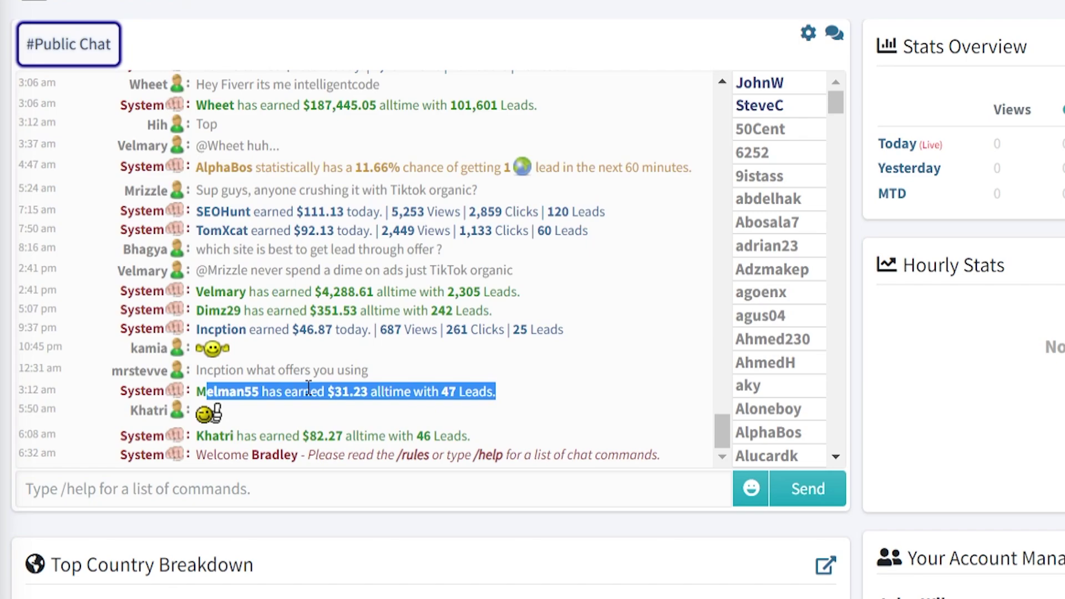
left_click(356, 428)
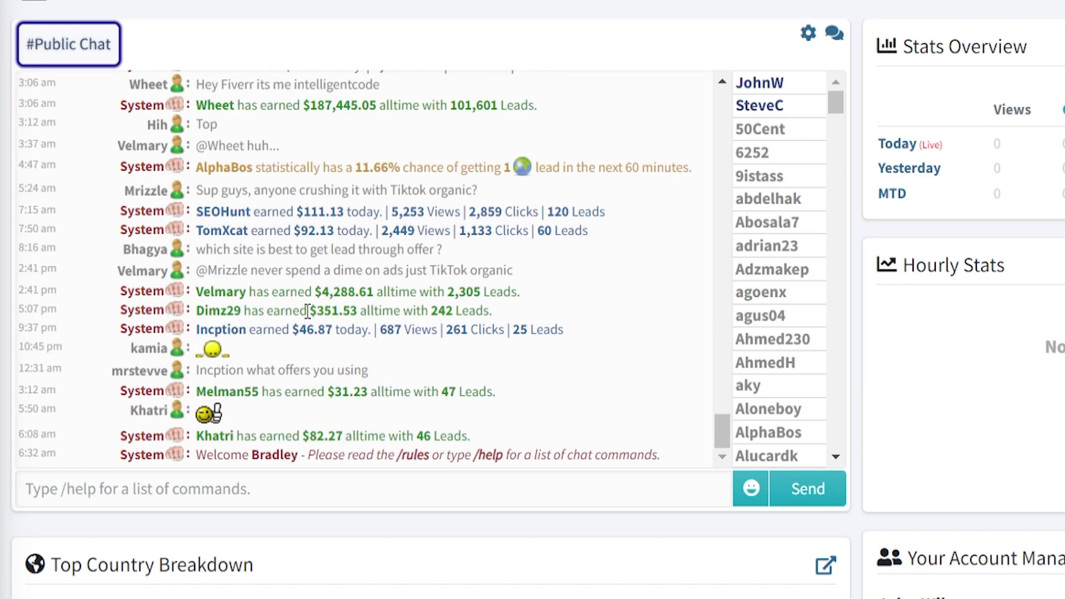
left_click_drag(307, 310, 366, 312)
left_click(358, 311)
left_click_drag(197, 292, 415, 292)
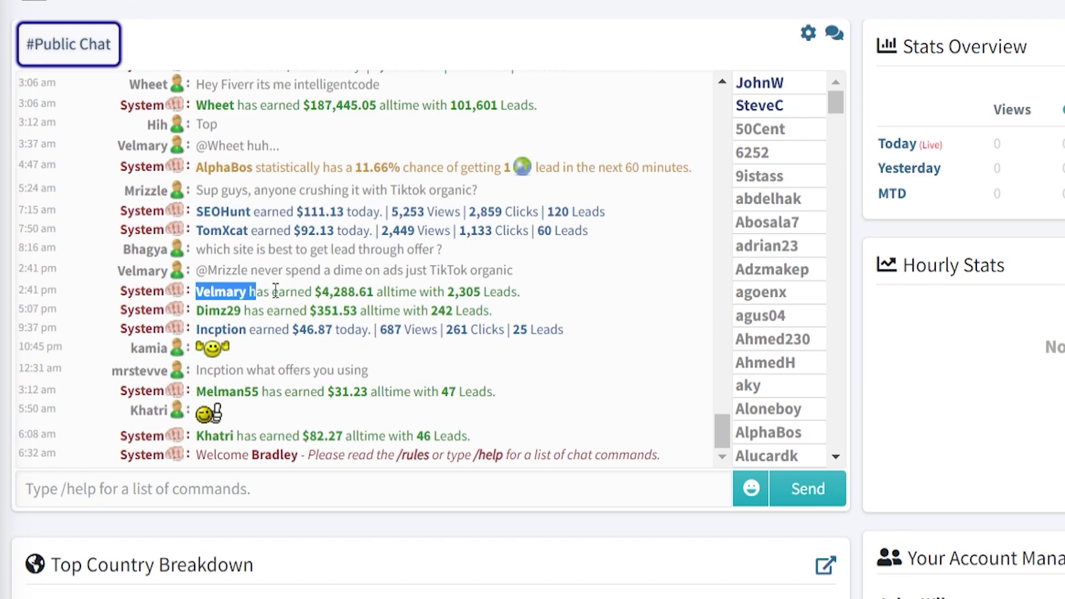
left_click(414, 292)
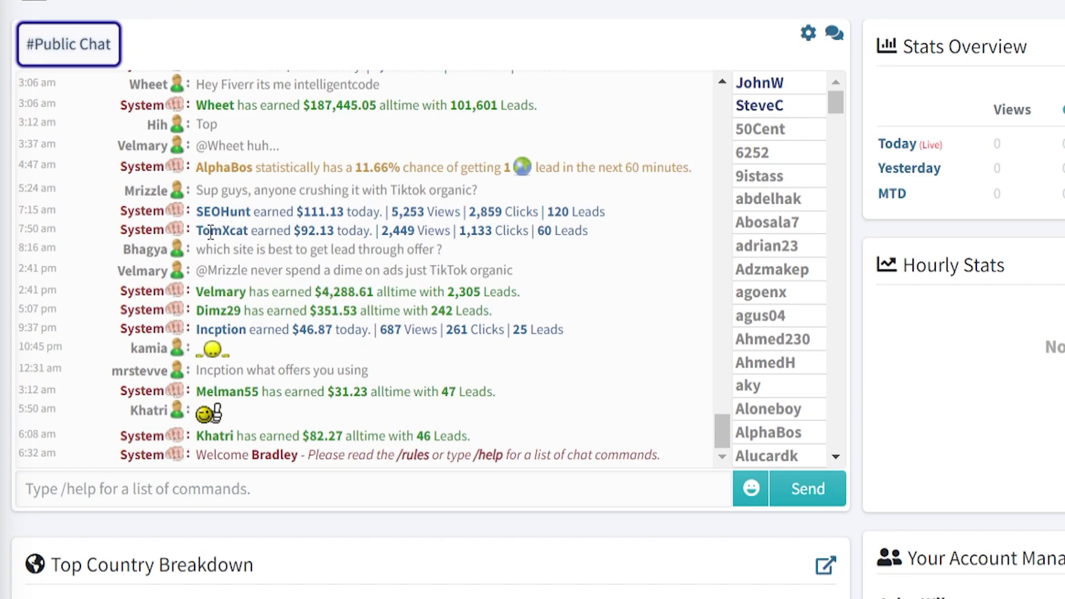
left_click_drag(197, 231, 373, 230)
left_click(358, 253)
scroll(315, 169, "up", 3)
scroll(316, 169, "down", 3)
left_click_drag(197, 105, 383, 105)
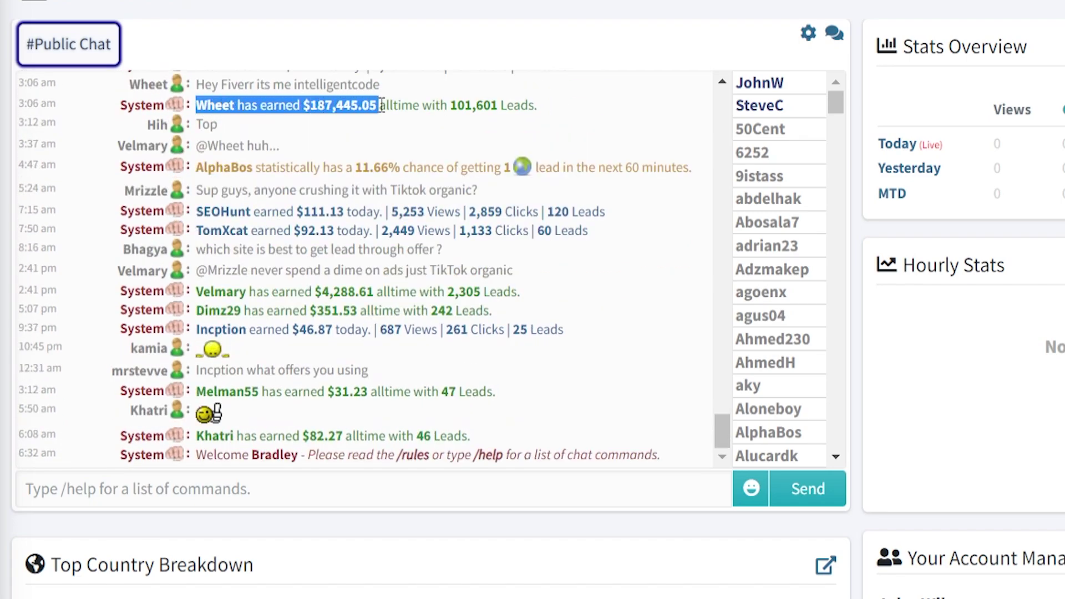
left_click(471, 105)
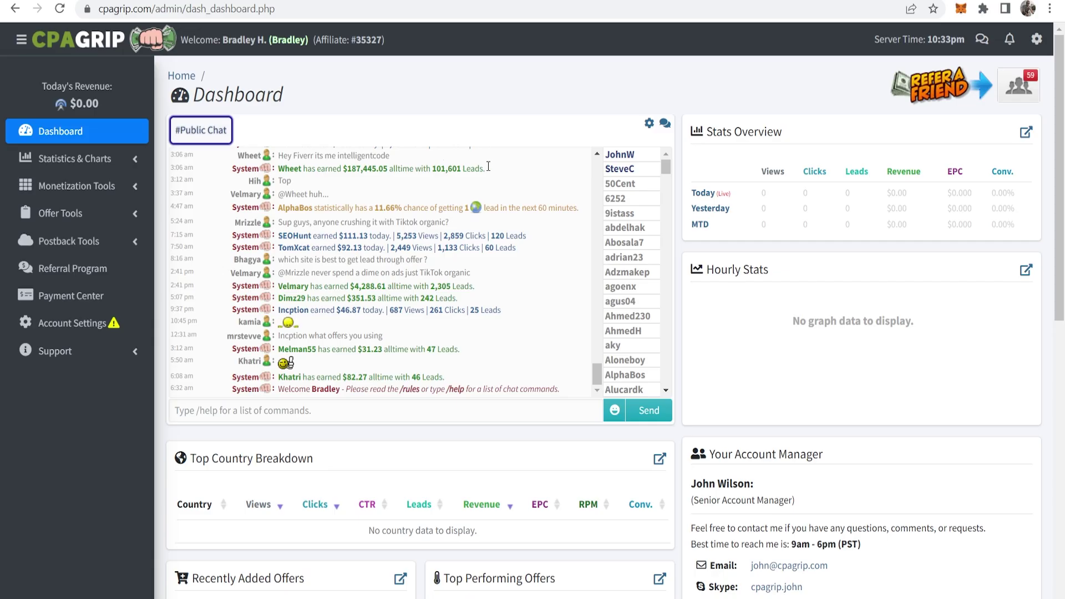
scroll(548, 316, "up", 3)
scroll(548, 317, "up", 3)
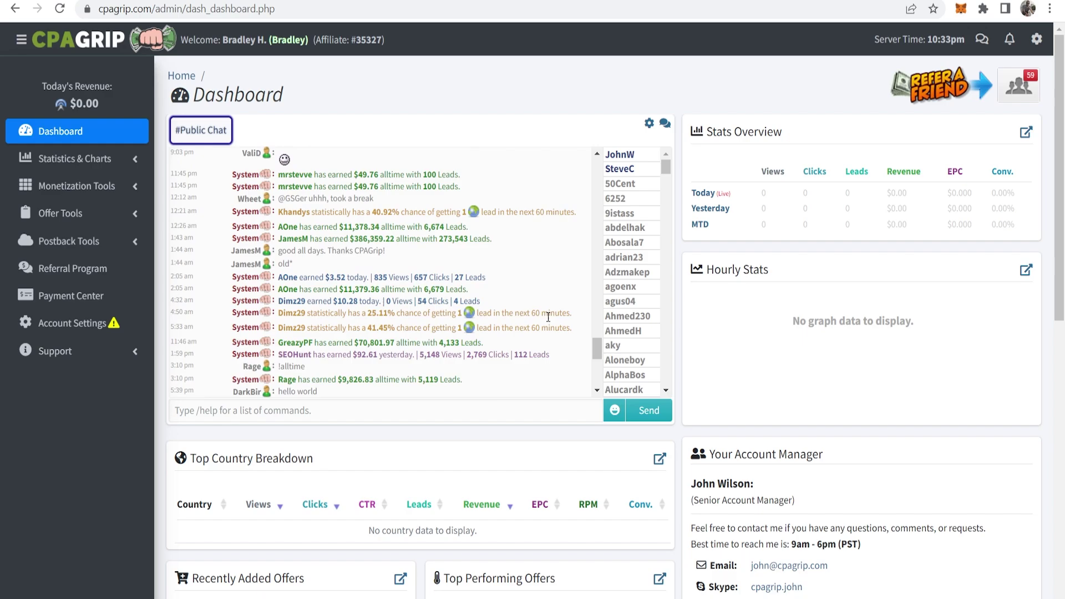
scroll(549, 316, "down", 4)
scroll(548, 316, "down", 4)
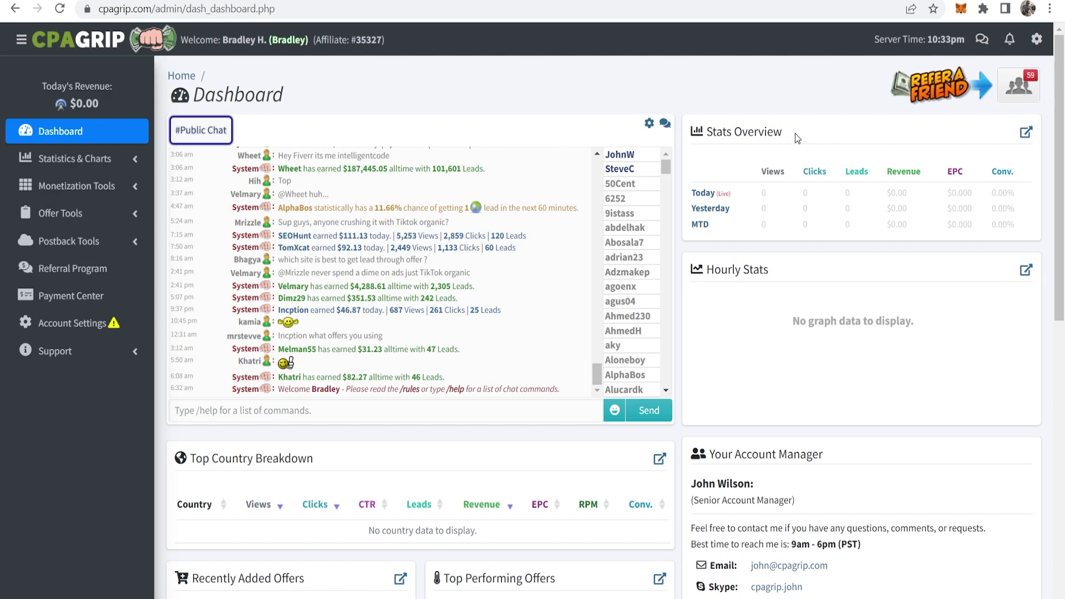
left_click_drag(798, 135, 704, 140)
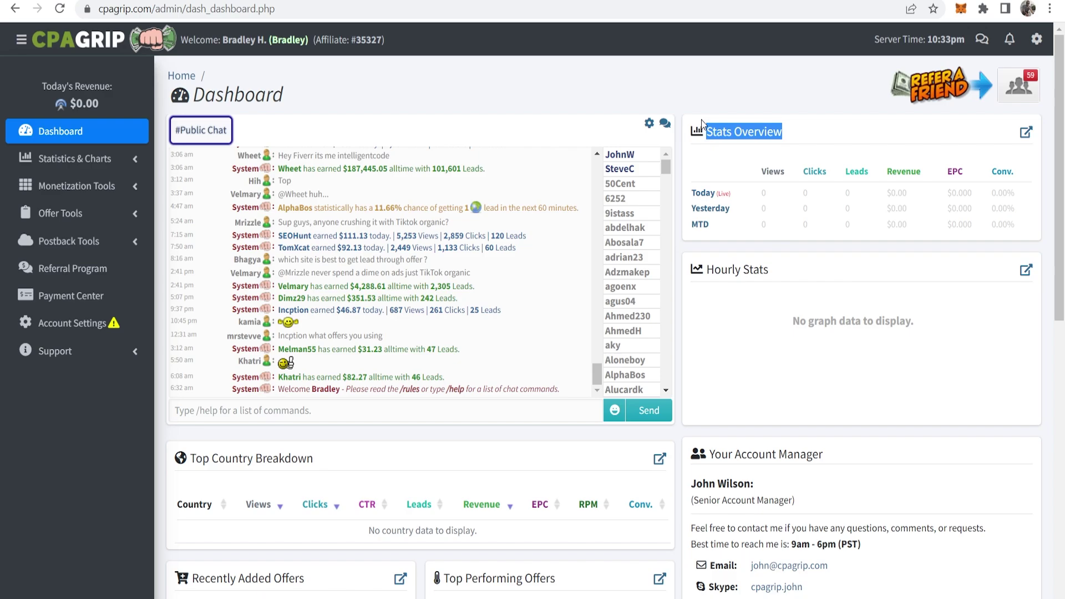
left_click(720, 135)
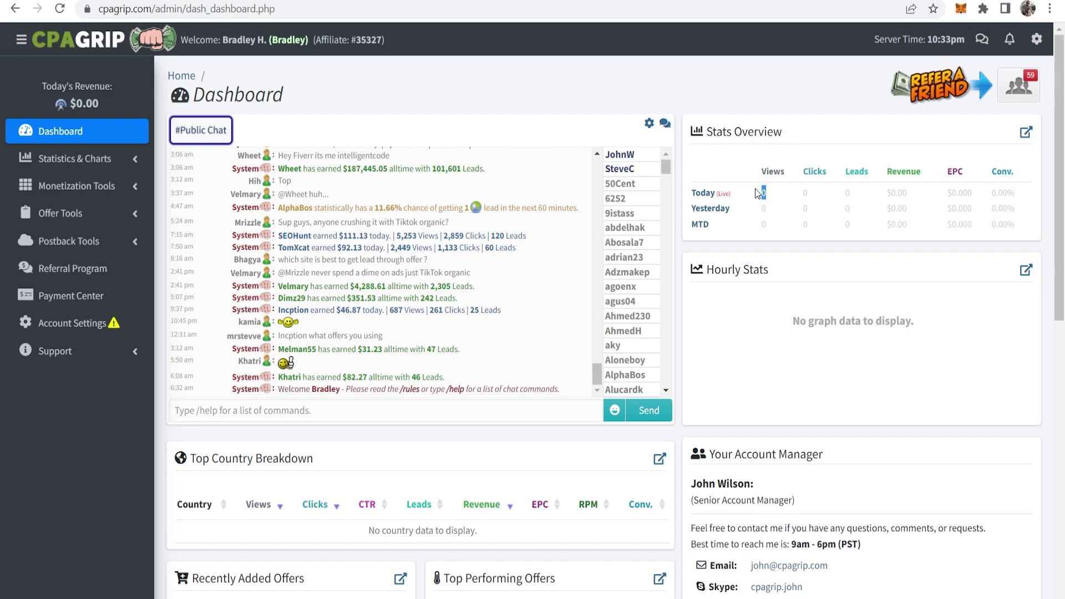
double_click(805, 193)
left_click(784, 192)
double_click(848, 192)
left_click(895, 200)
left_click_drag(913, 195, 876, 192)
left_click(861, 200)
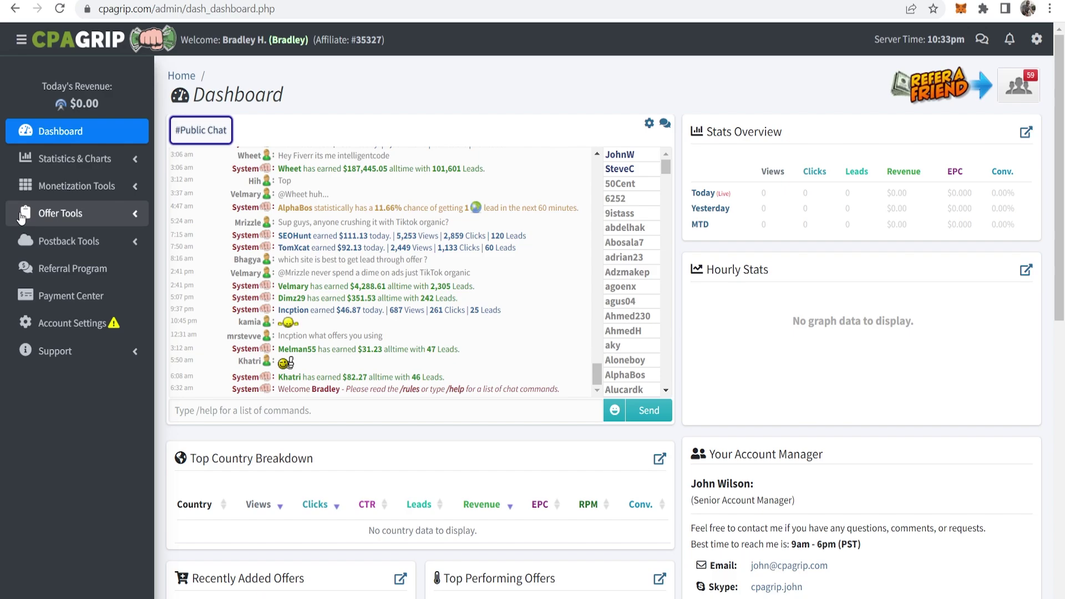
Step: Open My Offers under Offer Tools and filter the country to United States
left_click(60, 213)
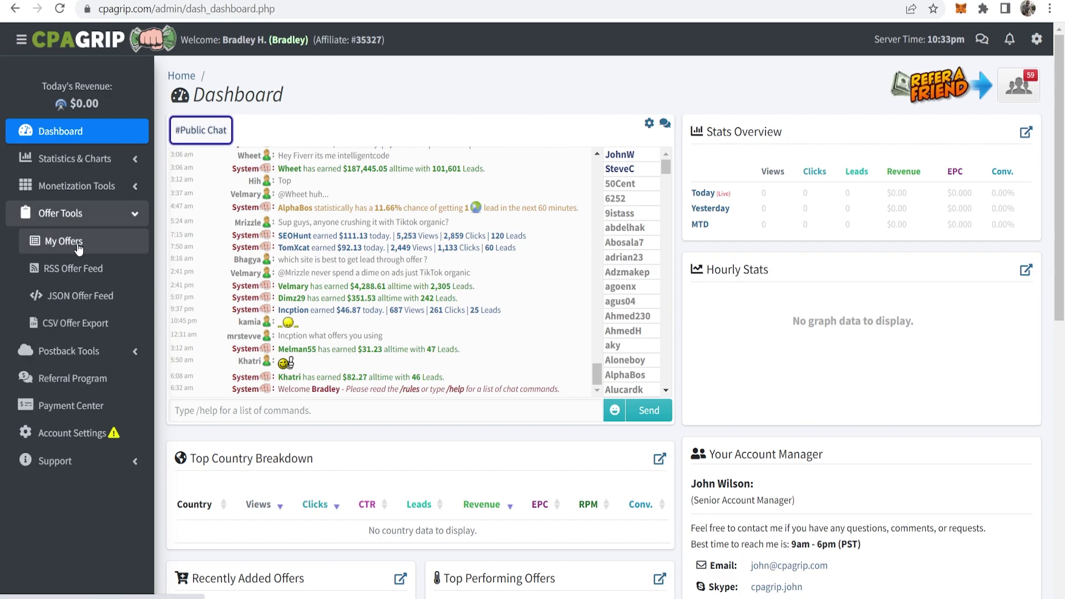
left_click(63, 241)
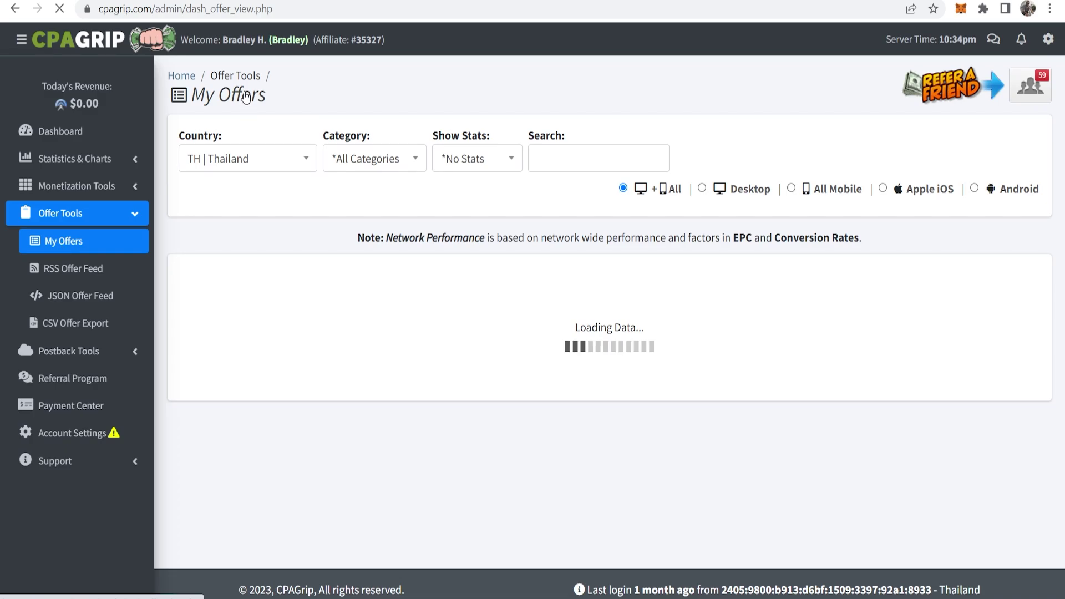
left_click(232, 158)
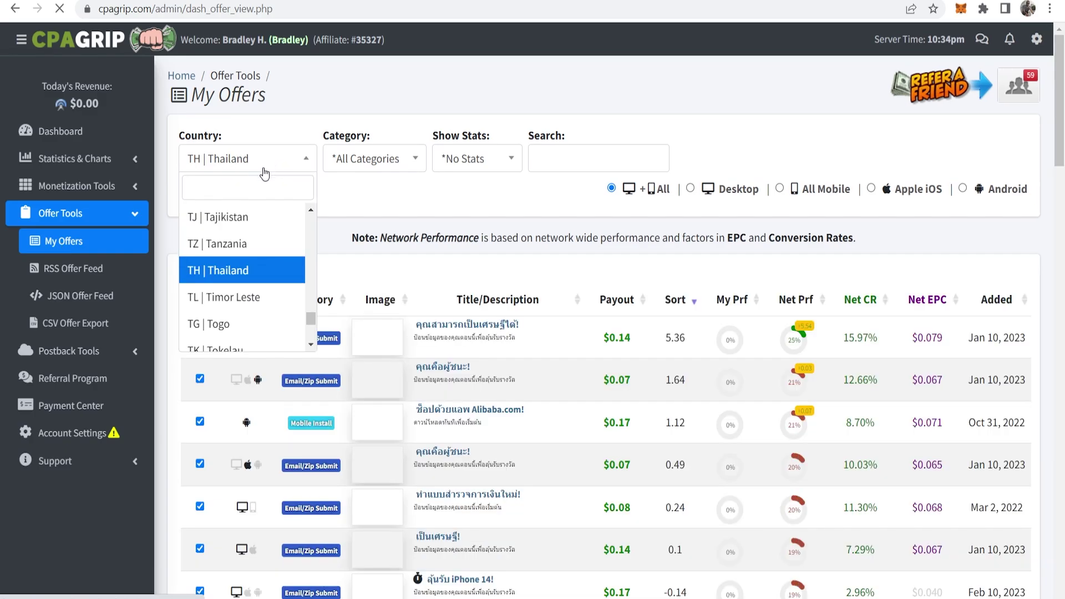
type("us")
key("Return")
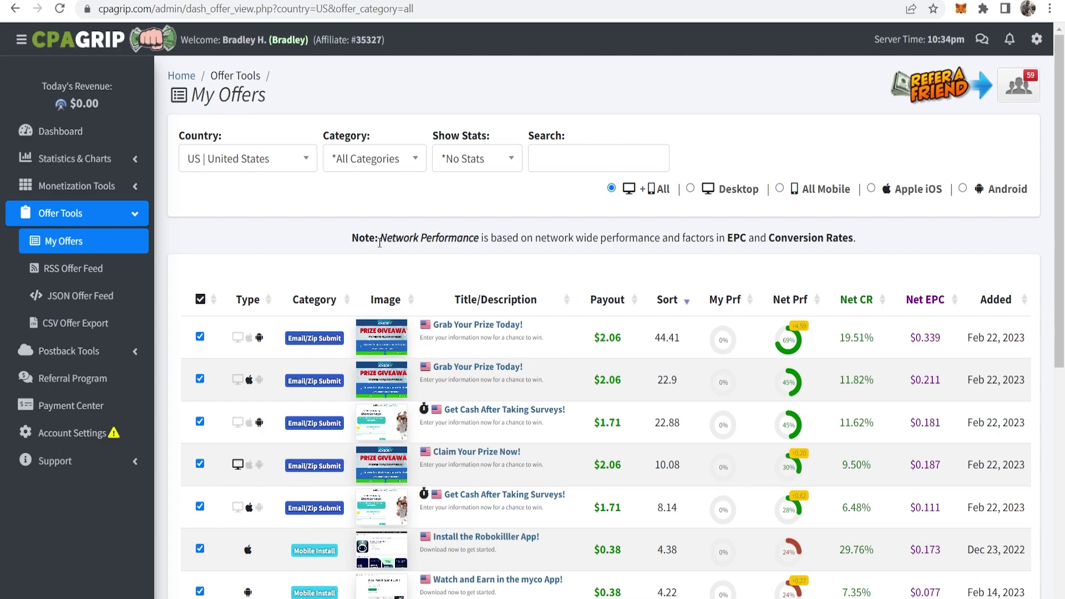
scroll(372, 228, "down", 1)
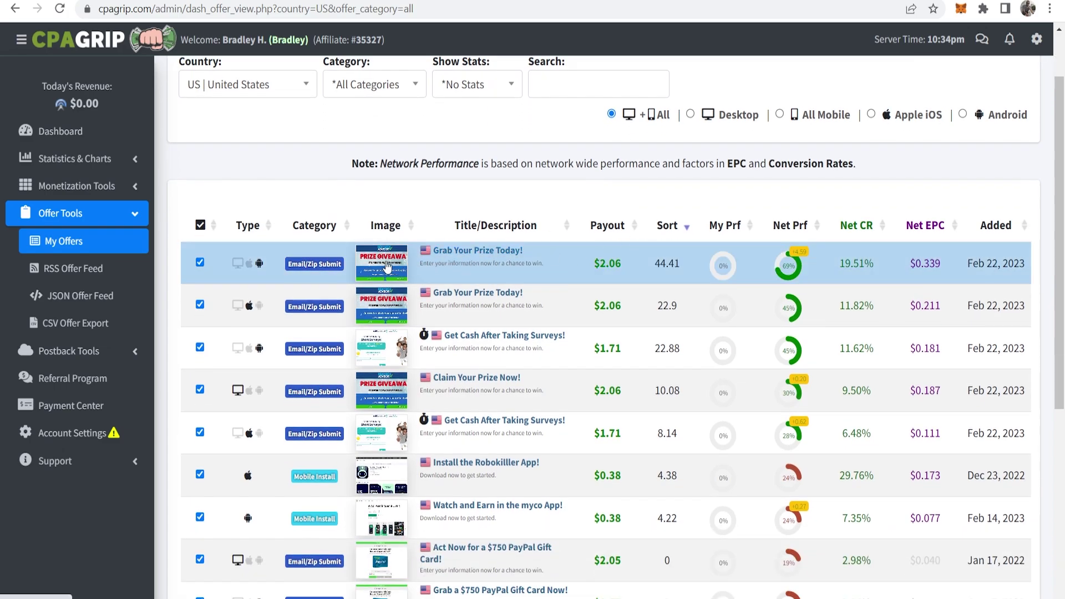
Step: Review the Grab Your Prize Today! offer: Android US restriction, $2.06 payout, Email/Zip Submit category
left_click(486, 252)
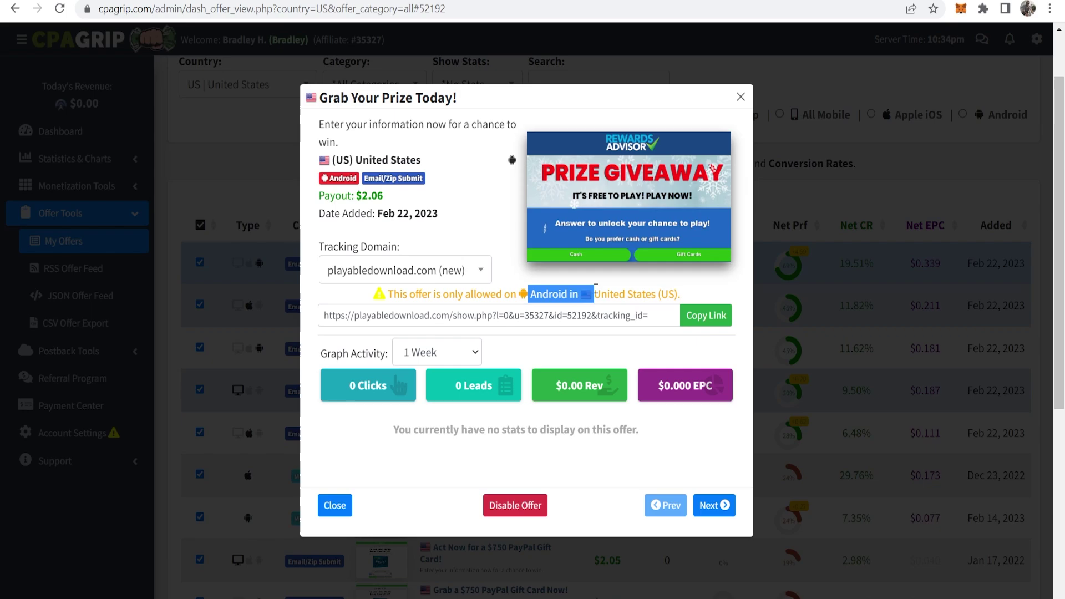
left_click_drag(522, 294, 691, 294)
left_click(691, 293)
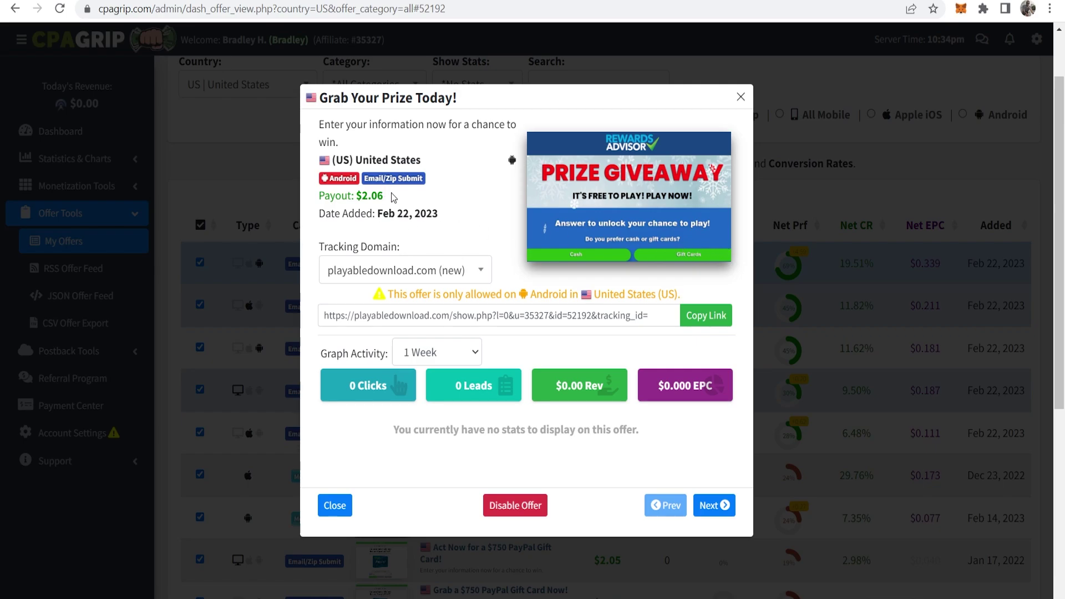
left_click_drag(384, 195, 355, 196)
left_click(369, 196)
left_click_drag(427, 181, 364, 183)
left_click(395, 178)
left_click(741, 96)
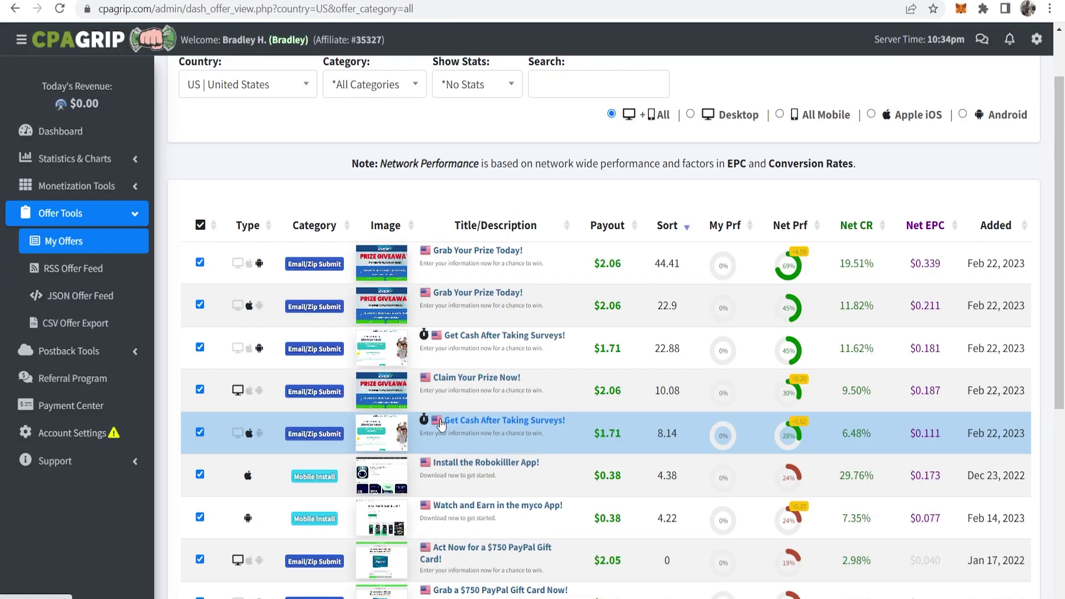
Step: Review the Get Cash After Taking Surveys offer's tracking link and $1.71 payout
left_click(499, 433)
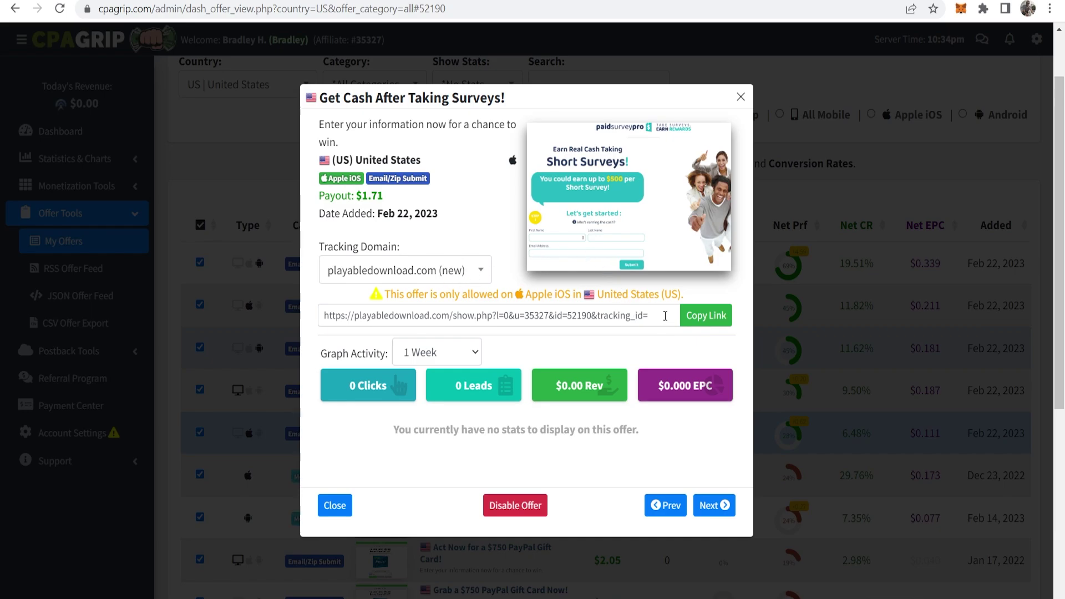
left_click_drag(666, 316, 320, 315)
left_click(563, 199)
left_click_drag(385, 197, 358, 197)
left_click(382, 200)
Step: Open the Act Now for a $750 PayPal Gift Card! offer details from the list
key("Escape")
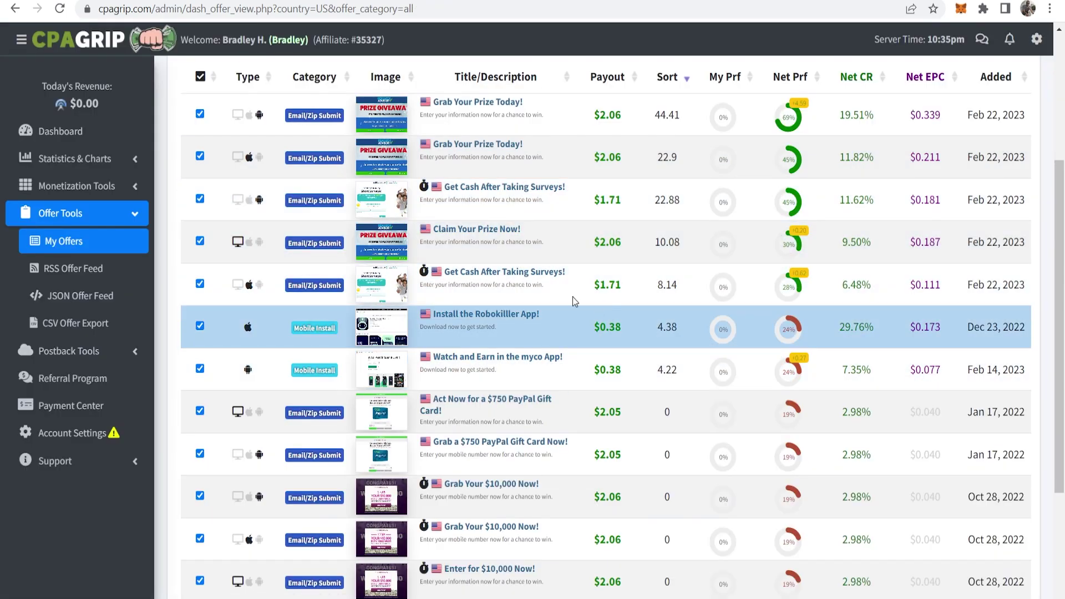
scroll(500, 375, "up", 2)
scroll(501, 375, "up", 1)
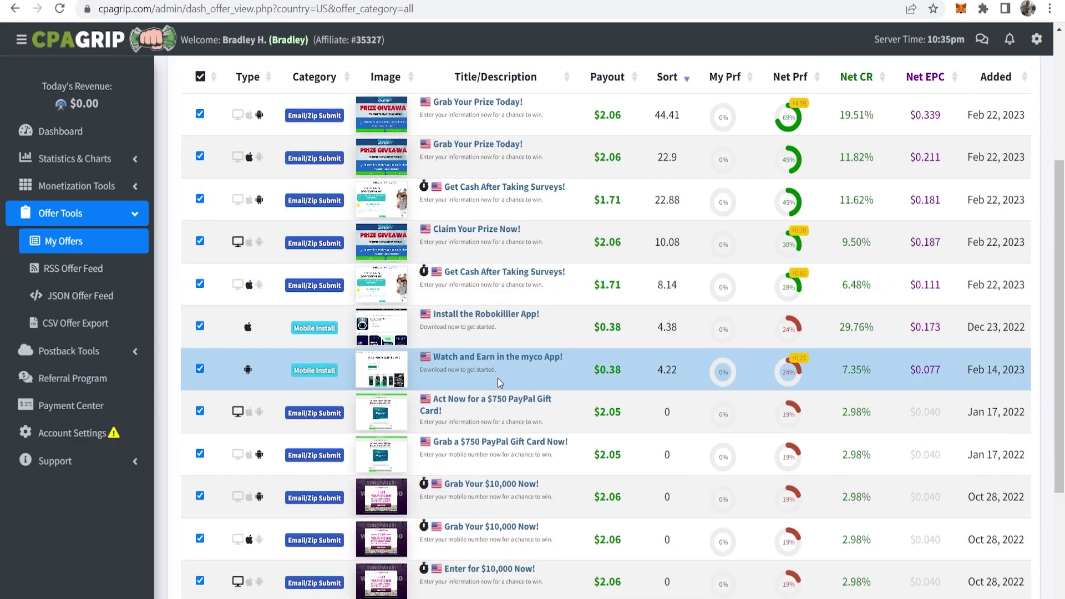
scroll(500, 375, "down", 3)
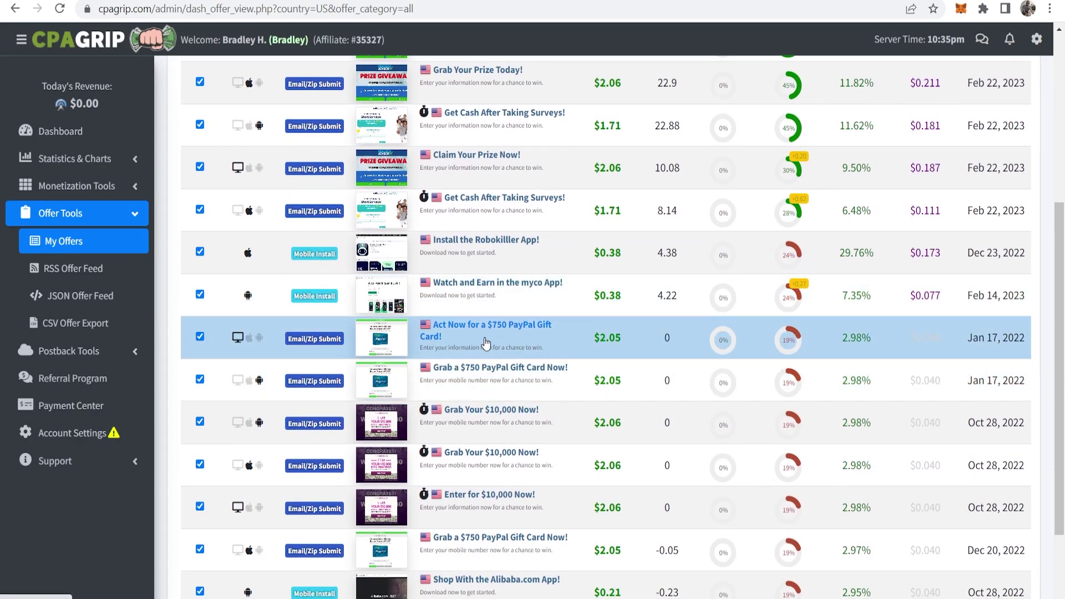
left_click(472, 331)
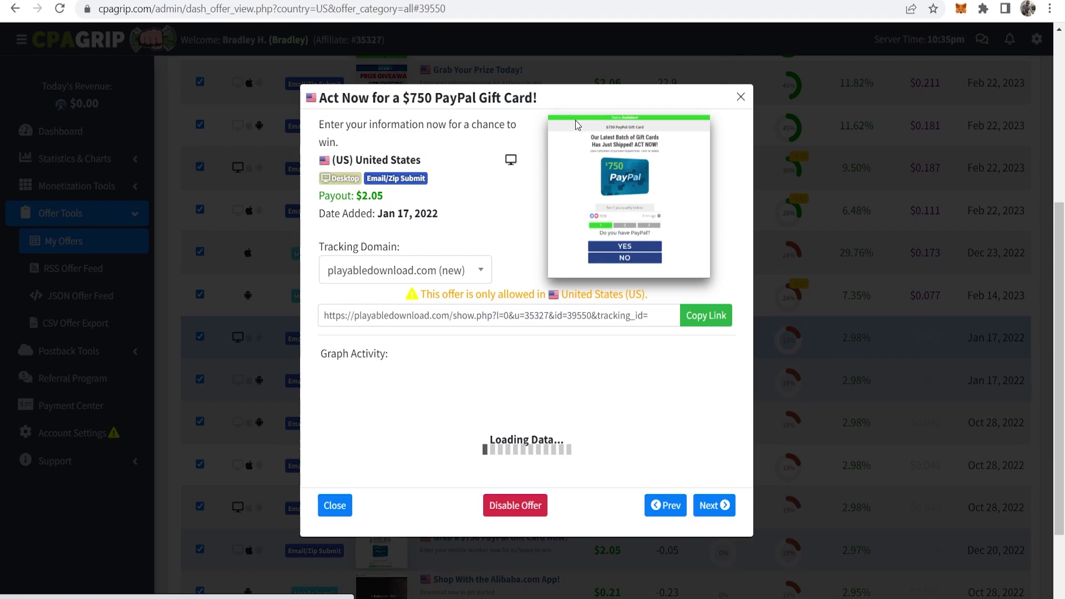
left_click_drag(402, 98, 536, 98)
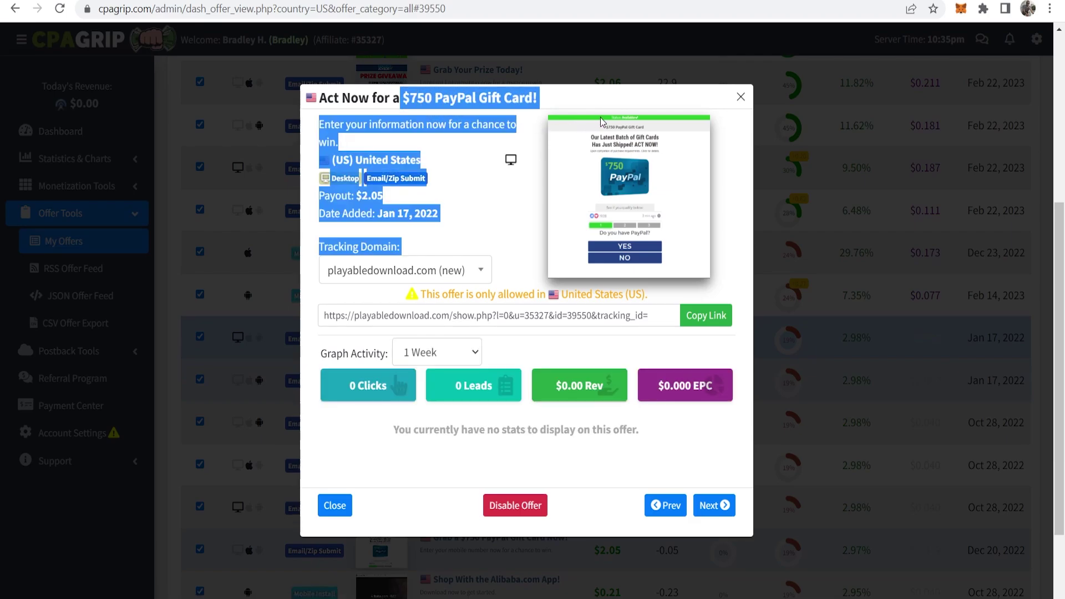
left_click(538, 100)
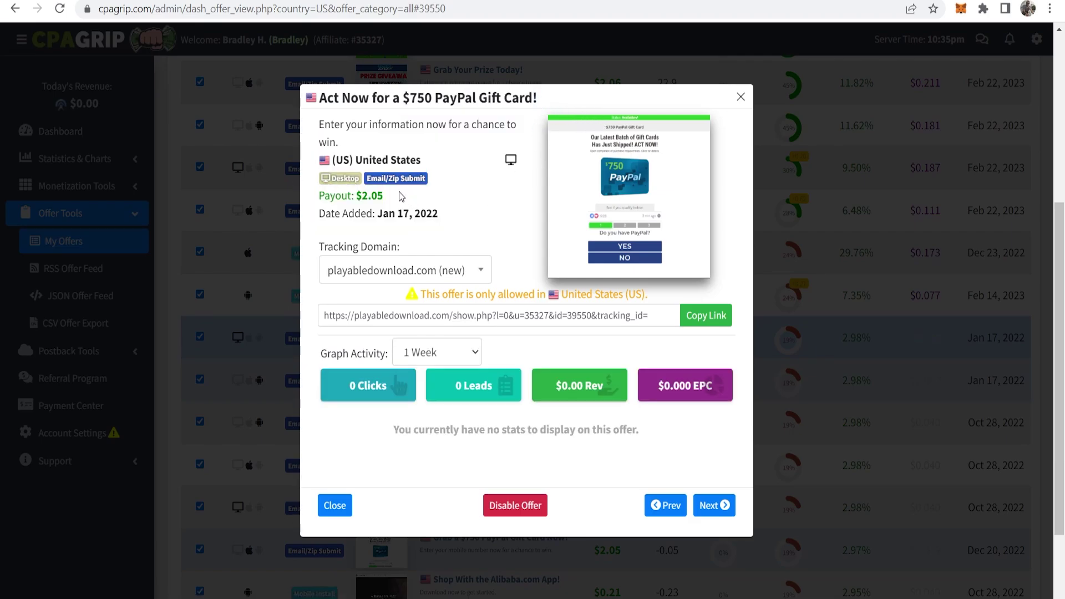
Step: Copy the gift card offer's tracking link, noting its $2.05 payout and US restriction
left_click(359, 195)
left_click(717, 317)
left_click_drag(647, 293, 560, 294)
left_click(531, 261)
Step: Visit the copied offer link in a new tab, reaching an Online Test survey, then close it
key("ctrl+t")
key("ctrl+v")
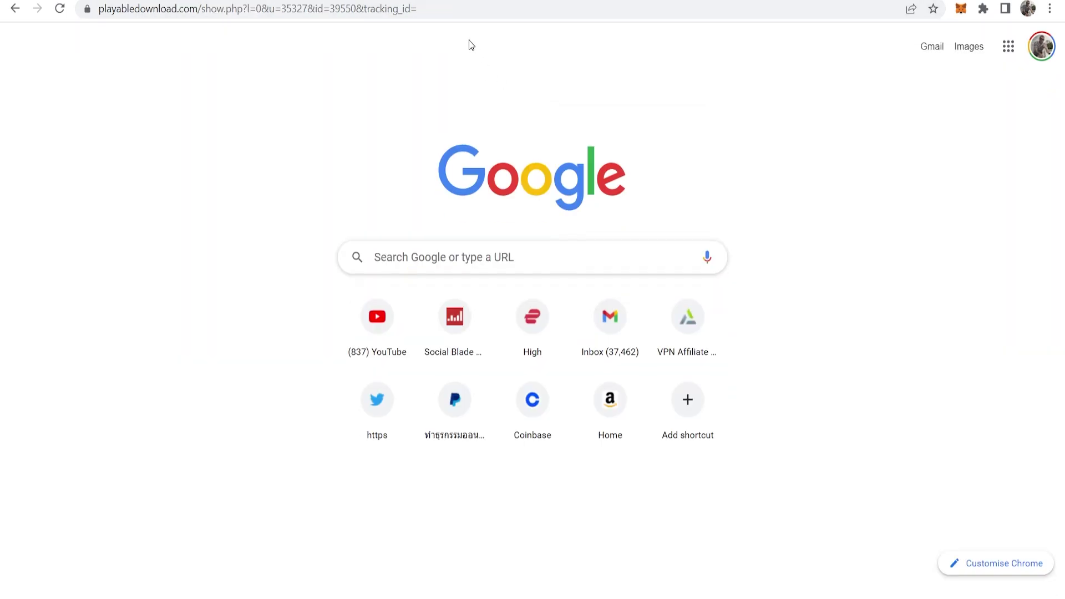
key("Return")
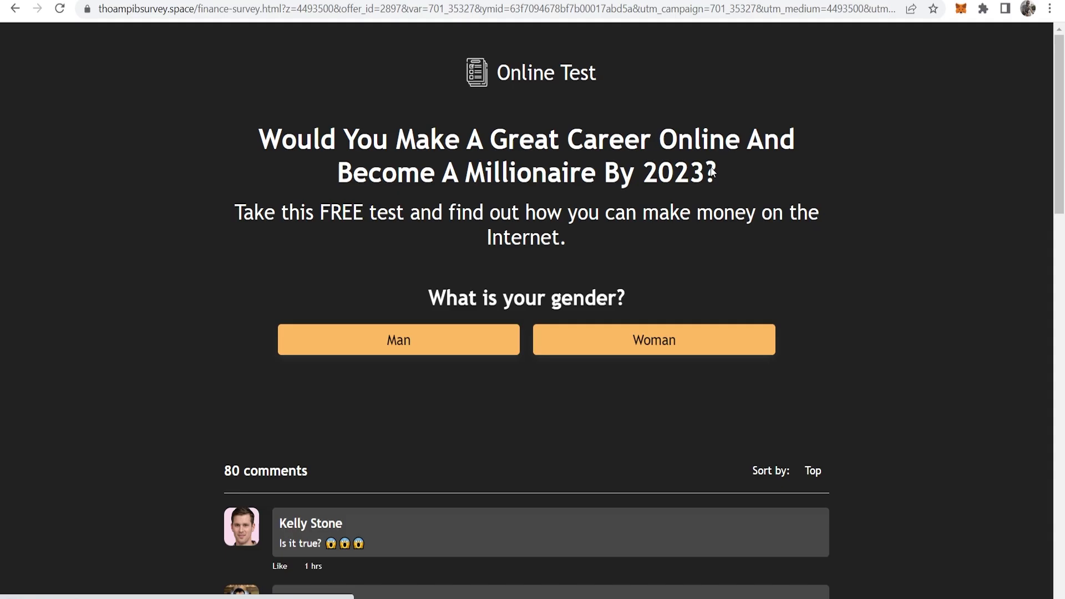
key("ctrl+w")
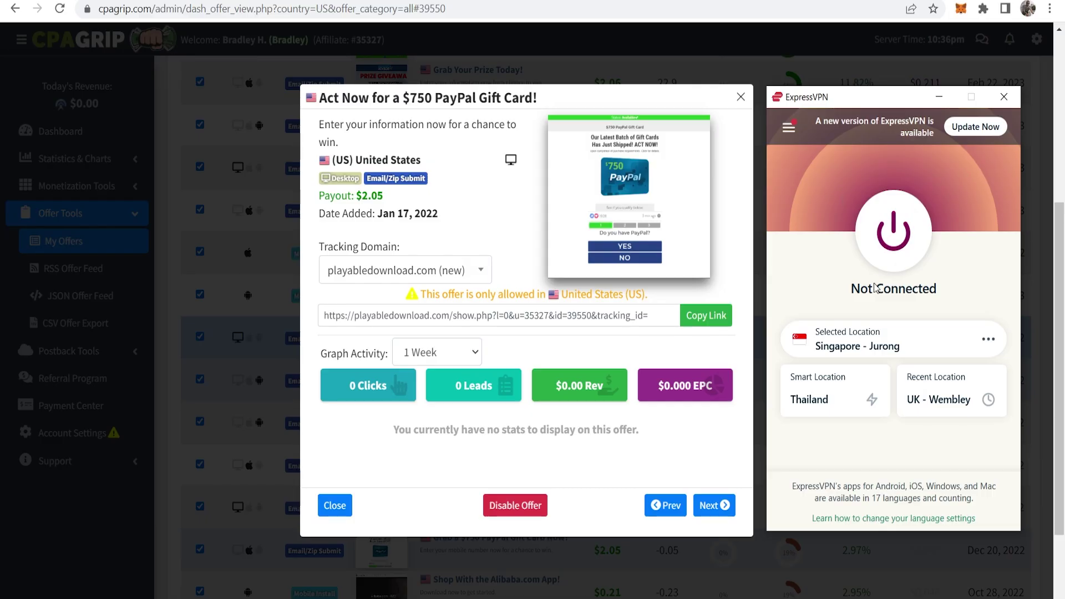
Step: Choose United States in ExpressVPN's locations and recopy the PayPal offer link
left_click(826, 343)
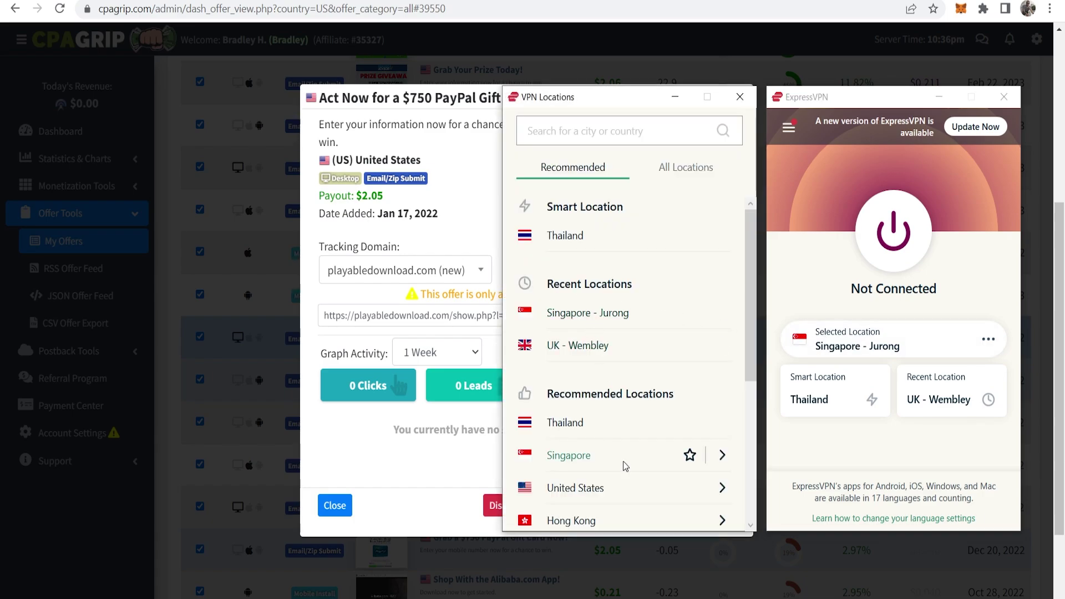
left_click(575, 488)
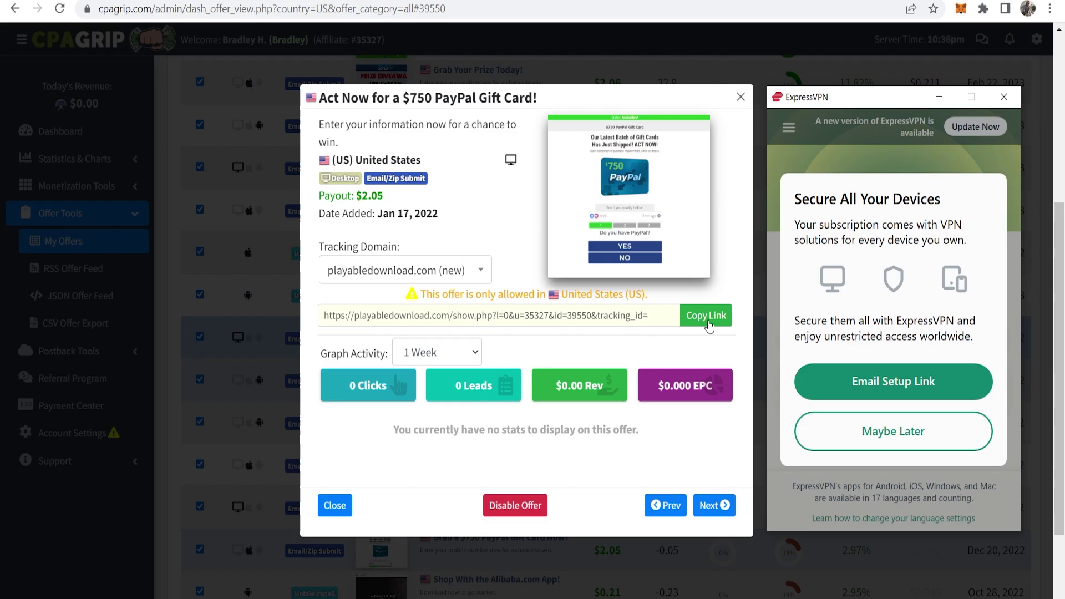
left_click(705, 316)
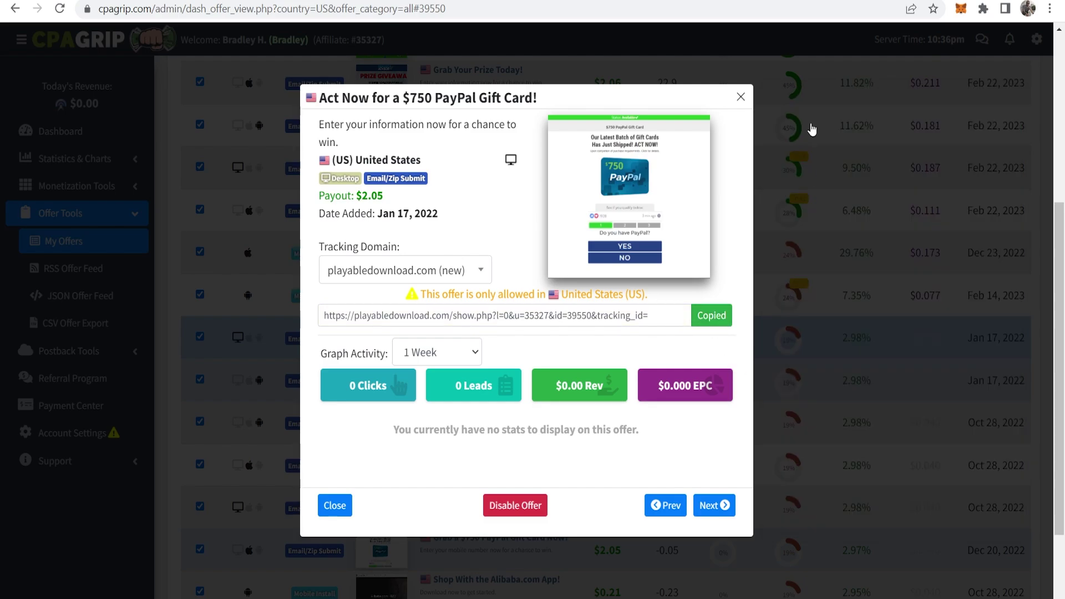
Step: Load the offer link in a new tab and answer YES to PayPal and 18-25 for age
key("ctrl+t")
key("ctrl+v")
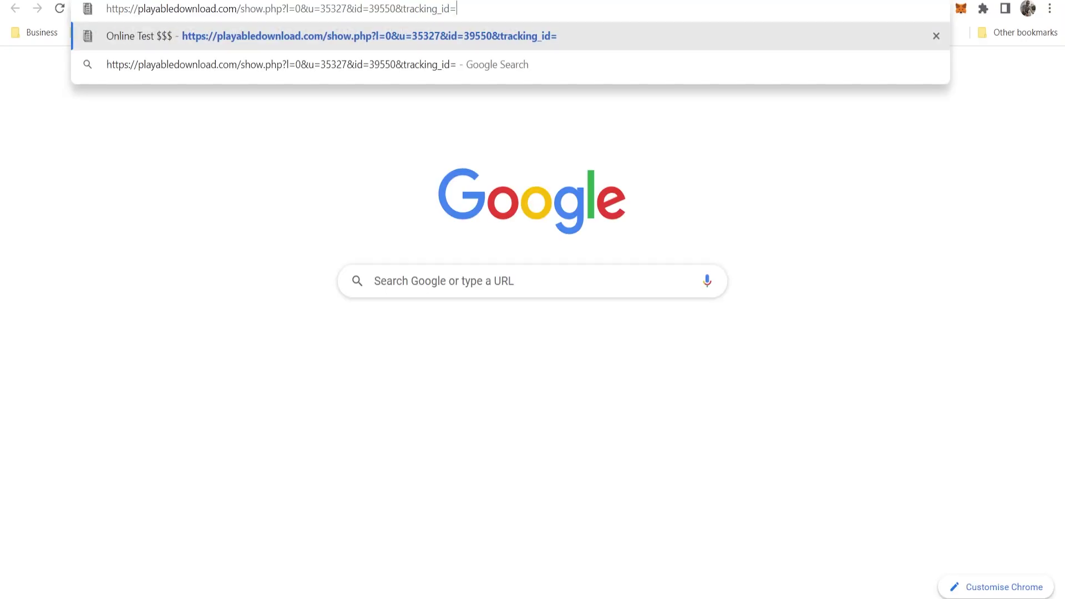
key("Return")
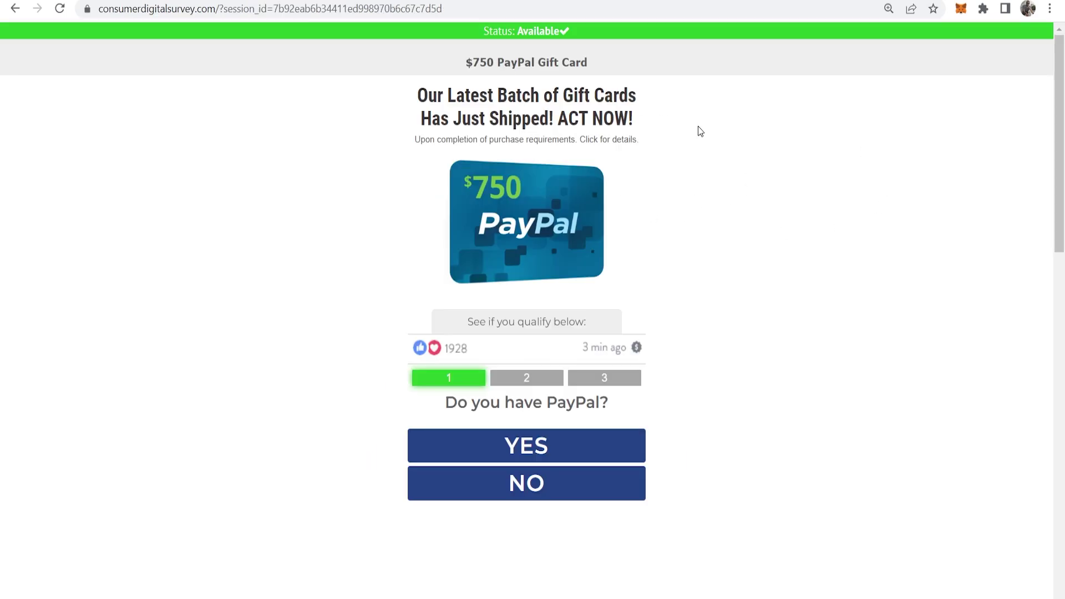
left_click(526, 445)
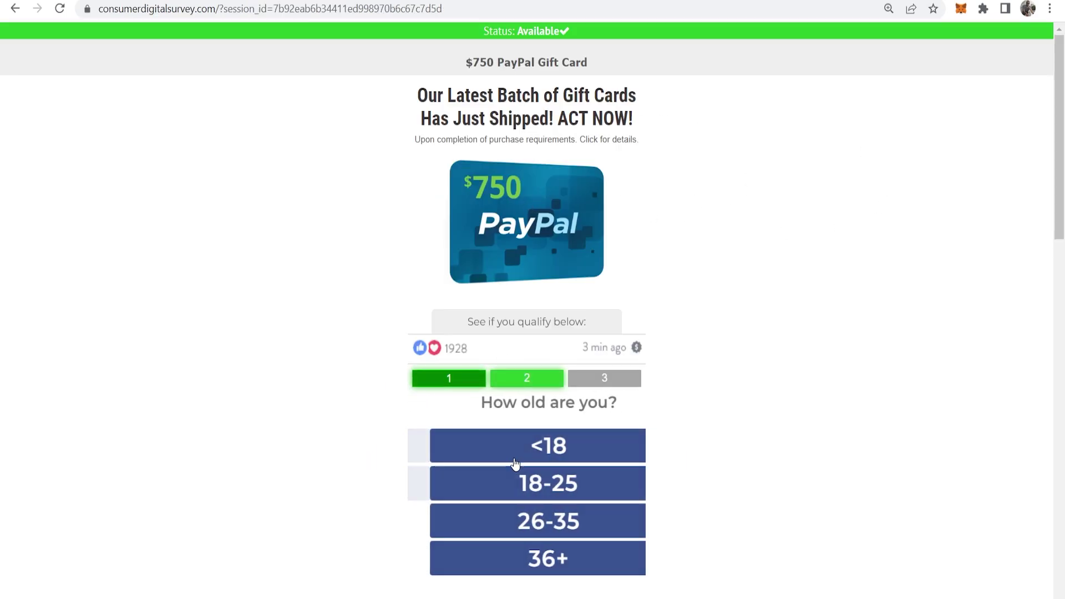
left_click(554, 482)
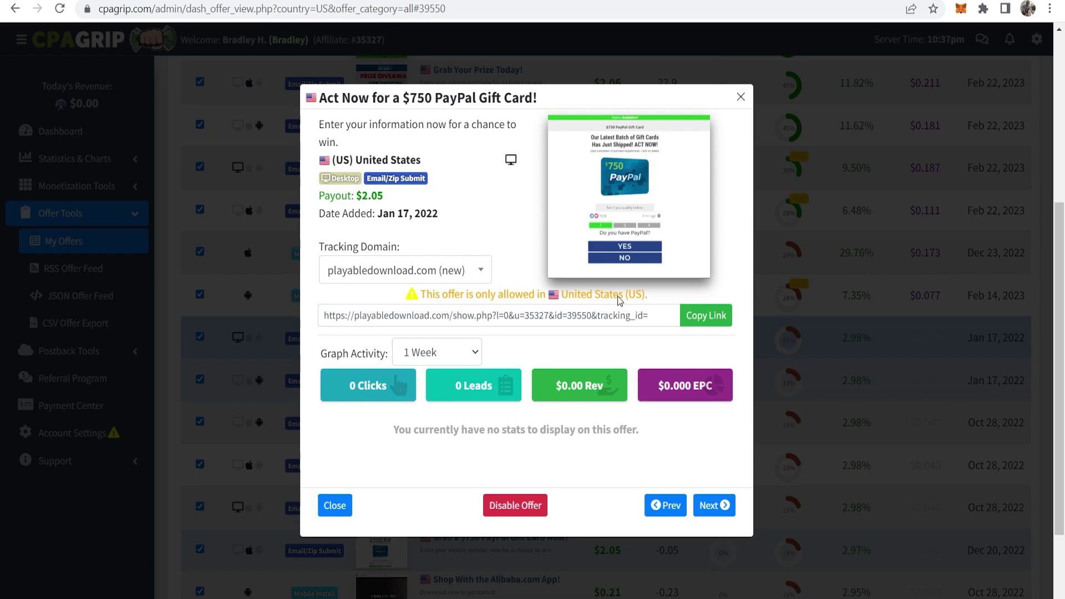
Step: Recopy the offer link and paste it into TinyURL's long URL box
left_click(706, 314)
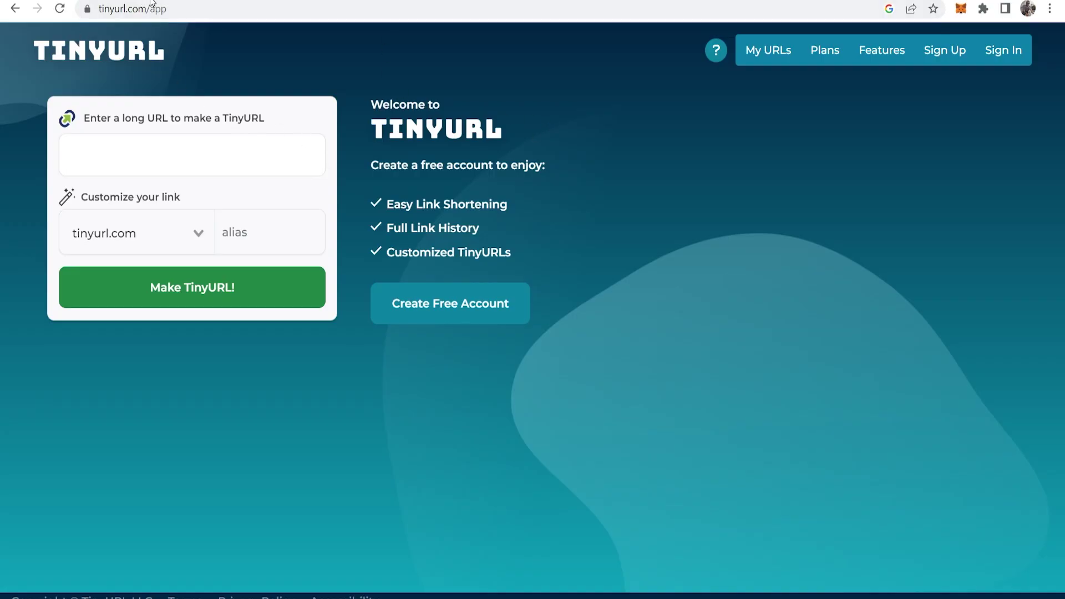
left_click(152, 162)
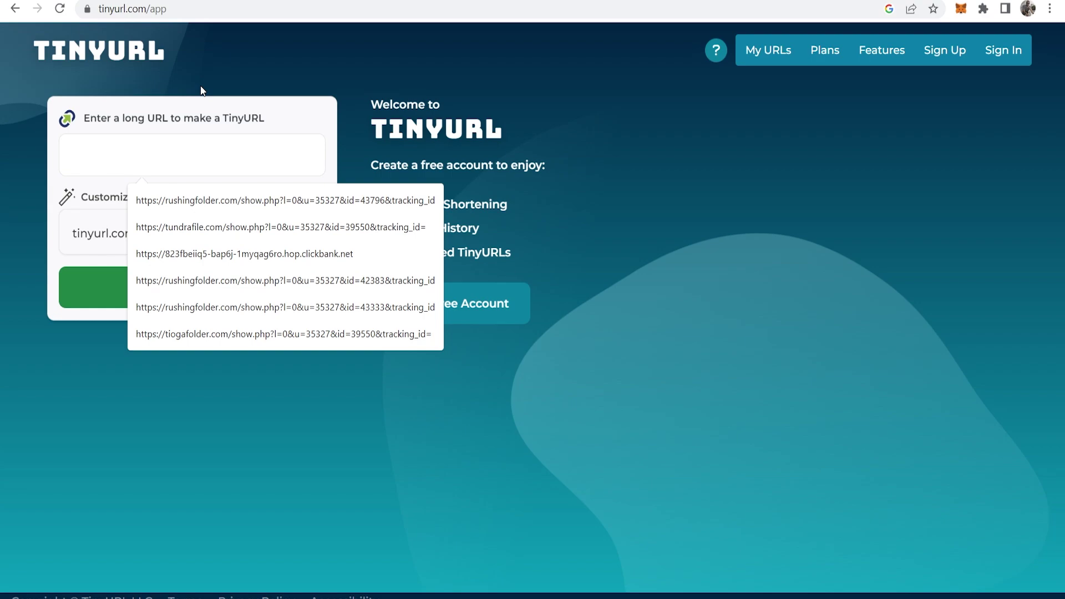
key("ctrl+v")
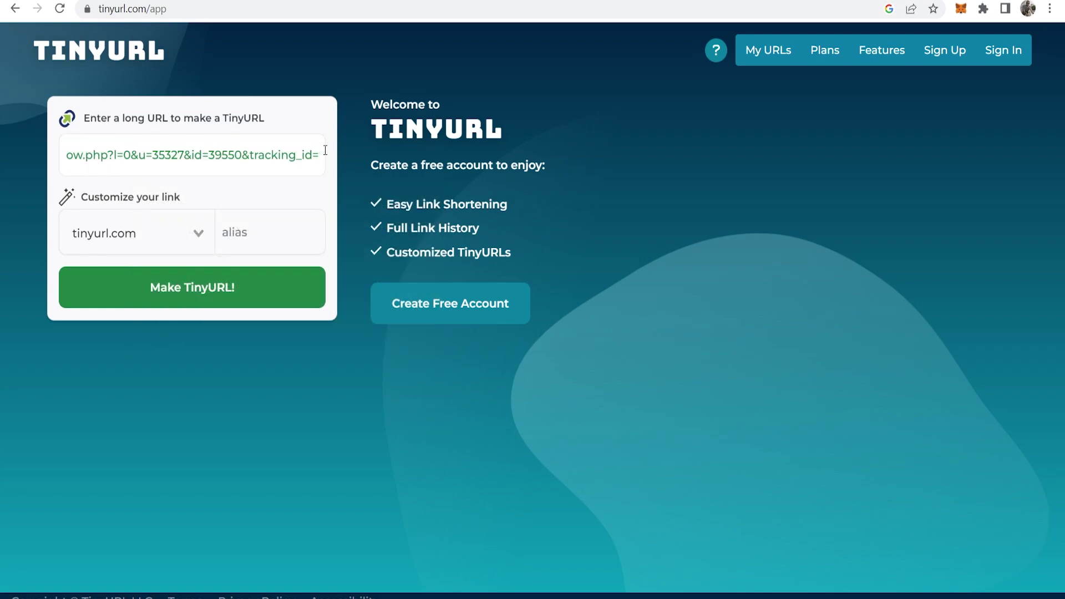
left_click_drag(326, 152, 65, 157)
left_click(173, 139)
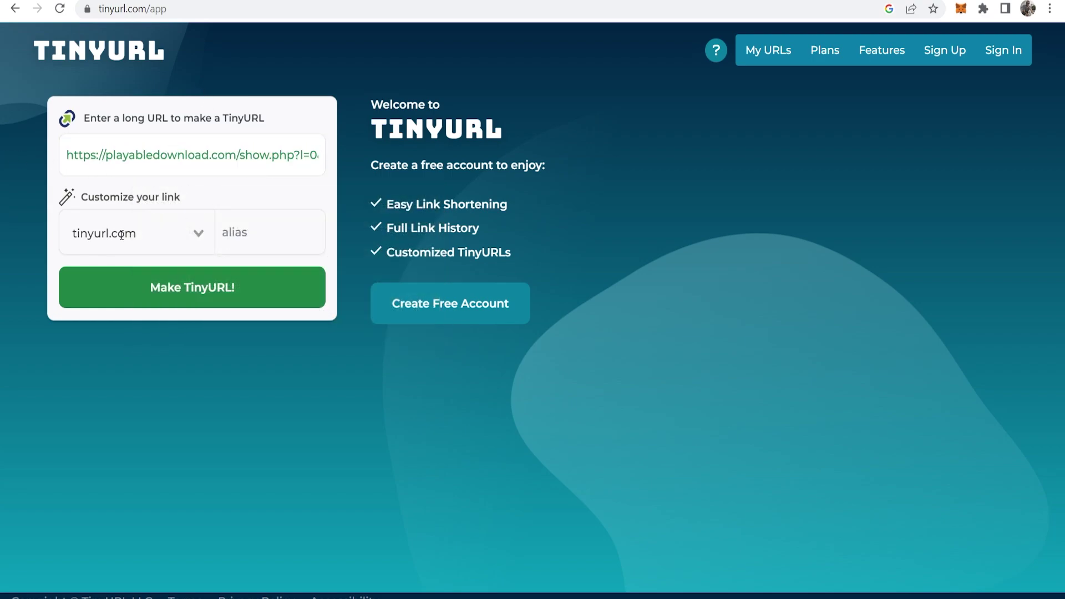
Step: Generate the short link tinyurl.com/43zthw9k and copy it
left_click(132, 288)
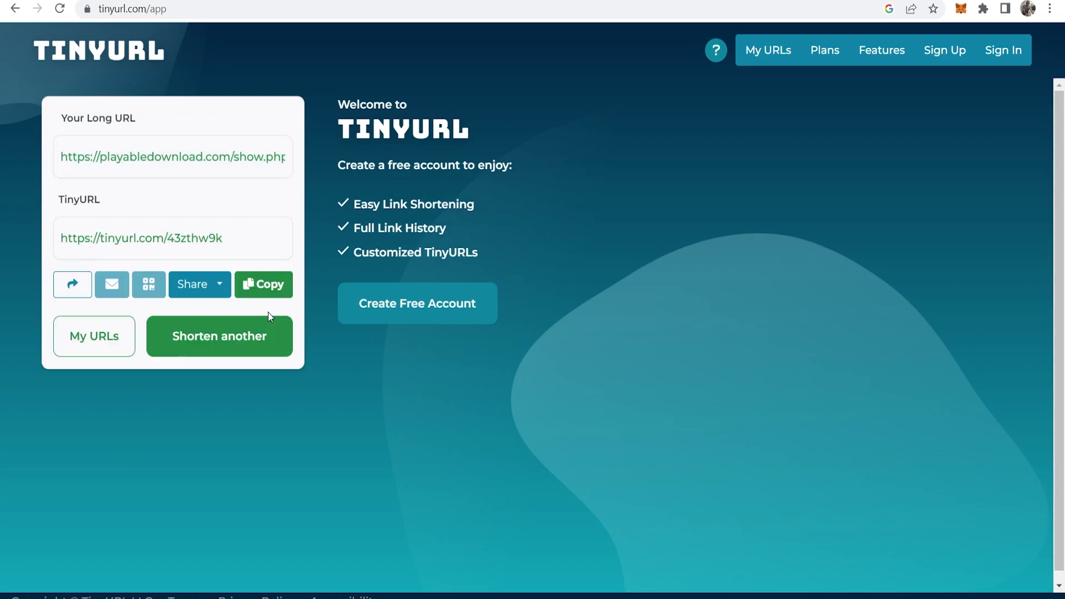
left_click_drag(237, 237, 55, 244)
left_click(51, 249)
left_click(263, 284)
left_click_drag(262, 240, 34, 249)
left_click(571, 251)
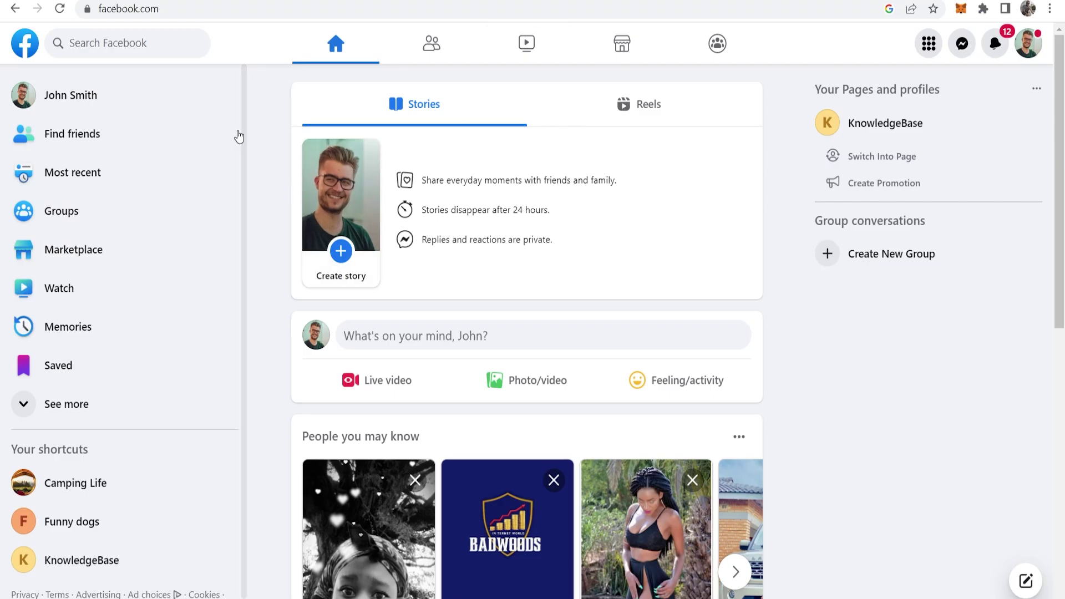
Step: Search Facebook groups for 'free giveaway' and open Free Gift Card Giveaway in a new tab
left_click(100, 42)
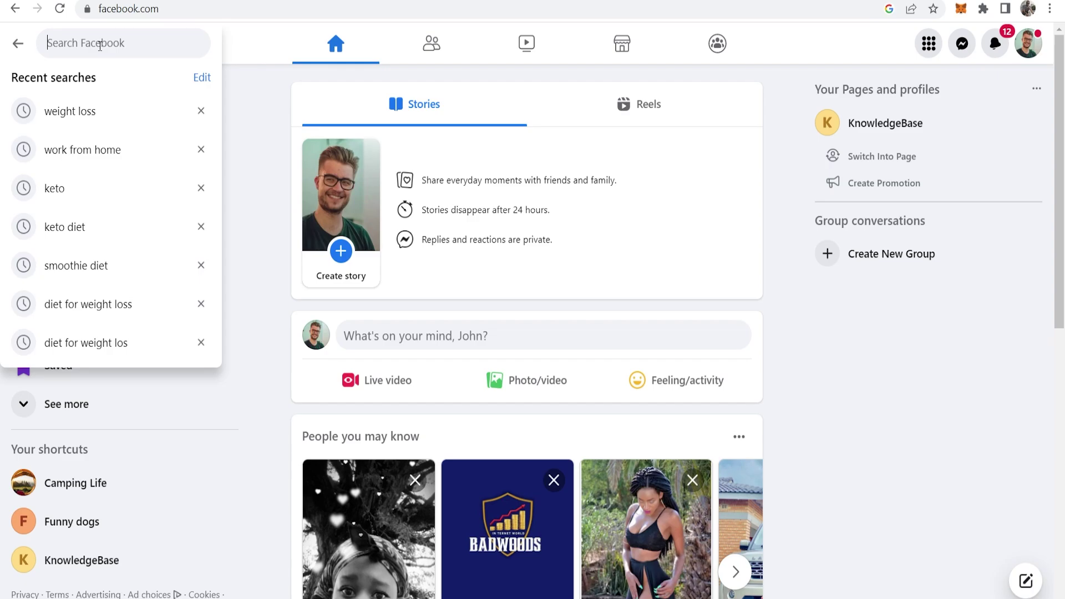
type("free")
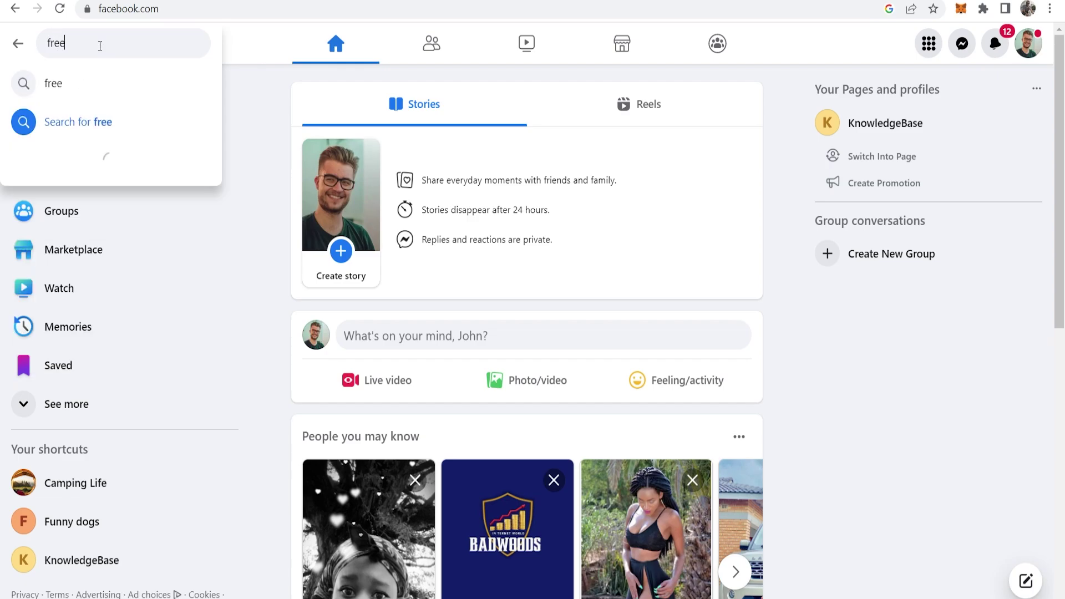
type(" giveaway")
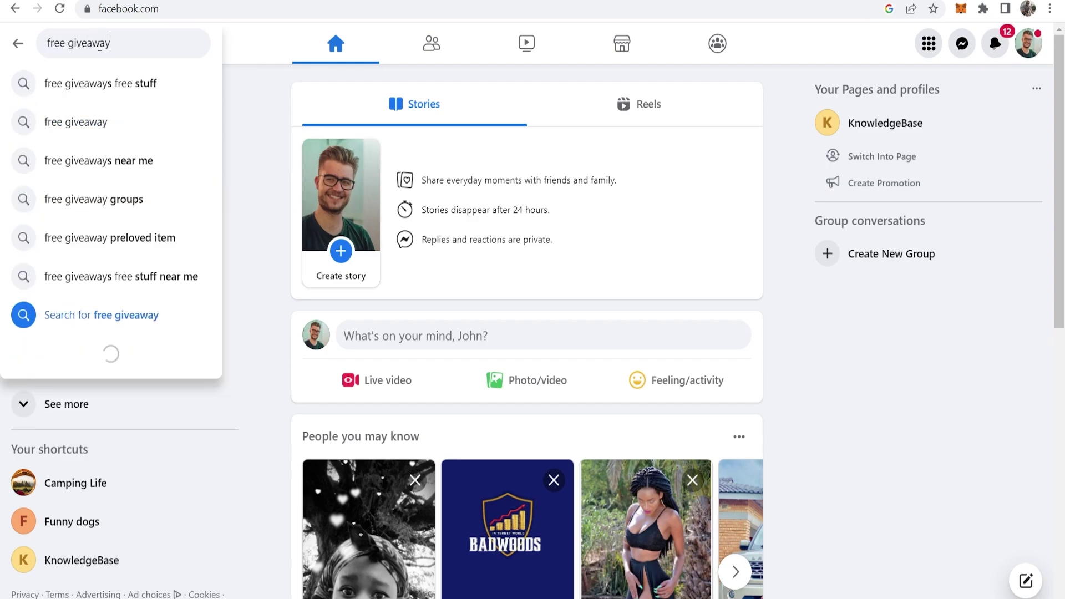
key("Return")
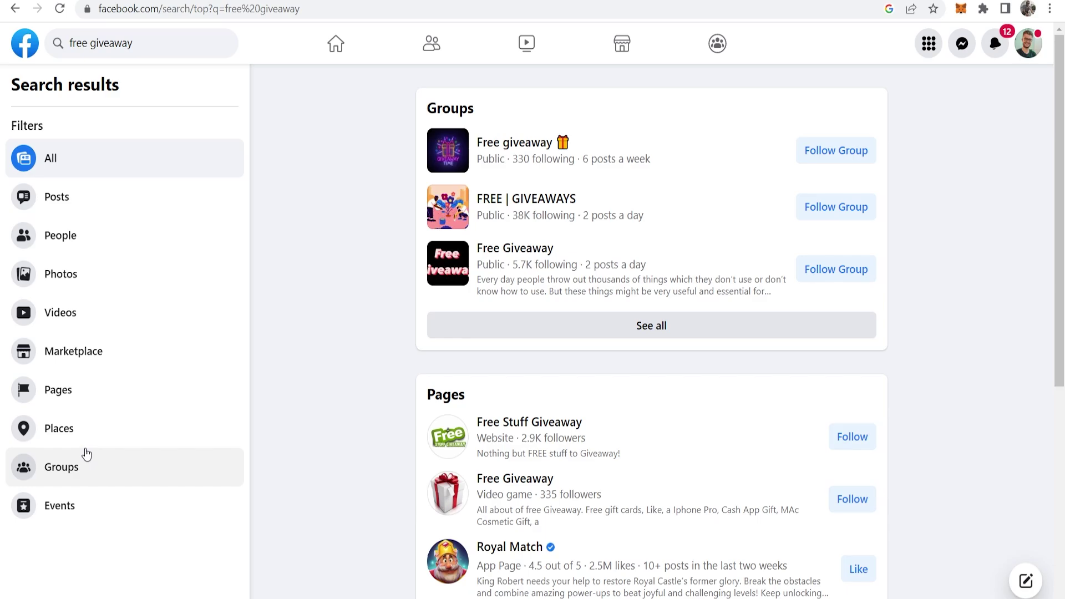
left_click(83, 468)
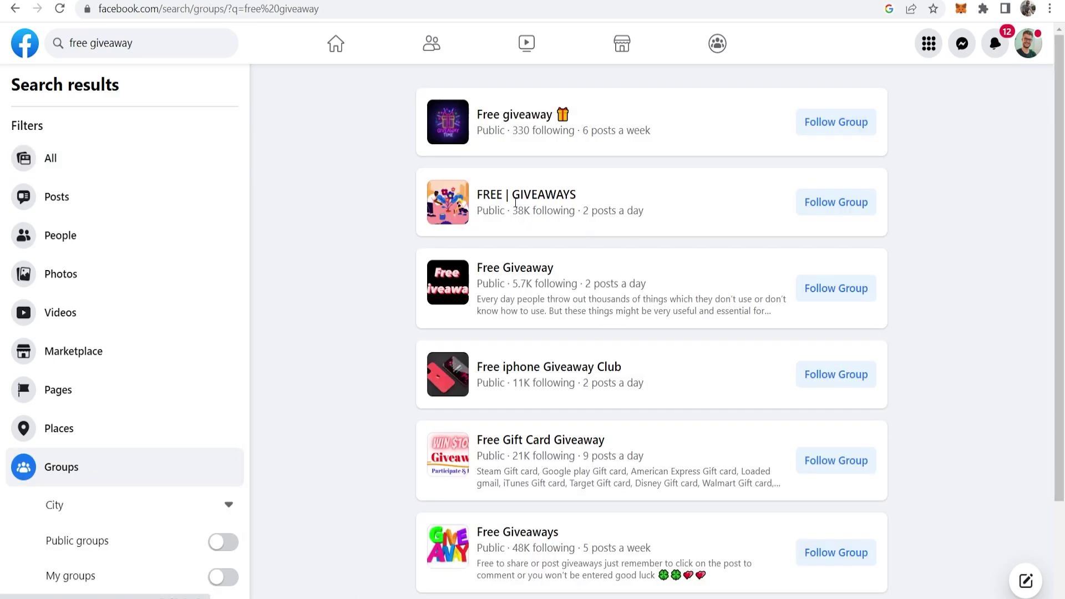
left_click_drag(513, 210, 577, 213)
left_click(538, 215)
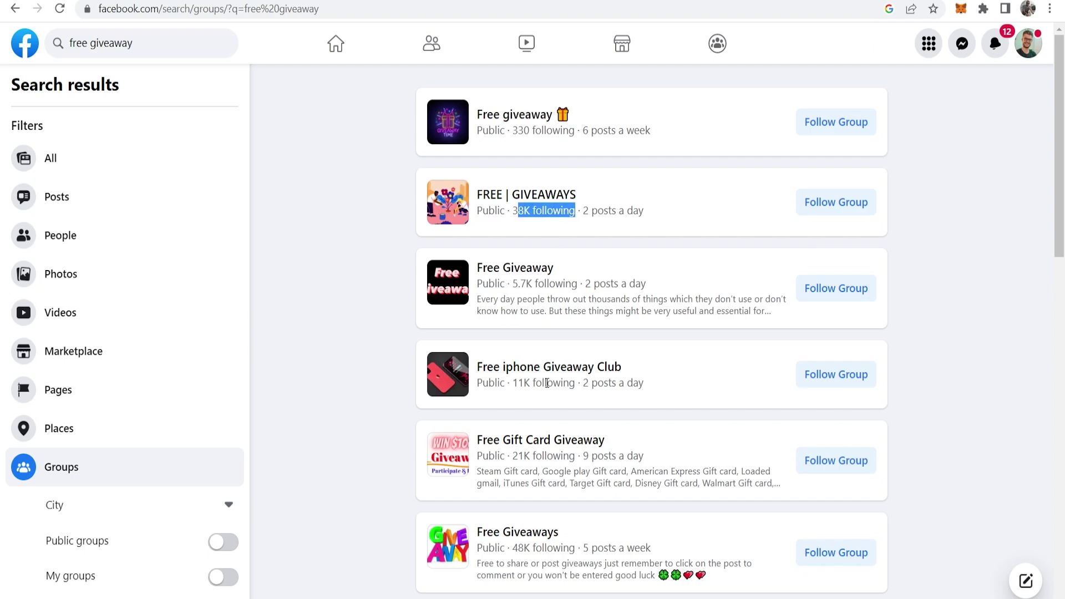
scroll(547, 384, "down", 1)
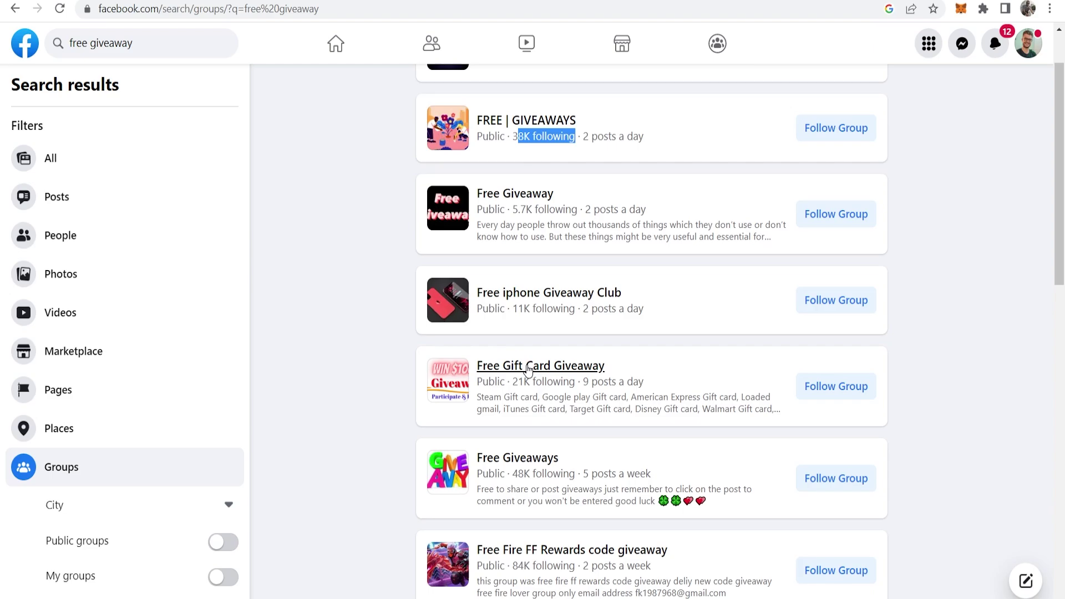
mouse_move(540, 367)
right_click(519, 371)
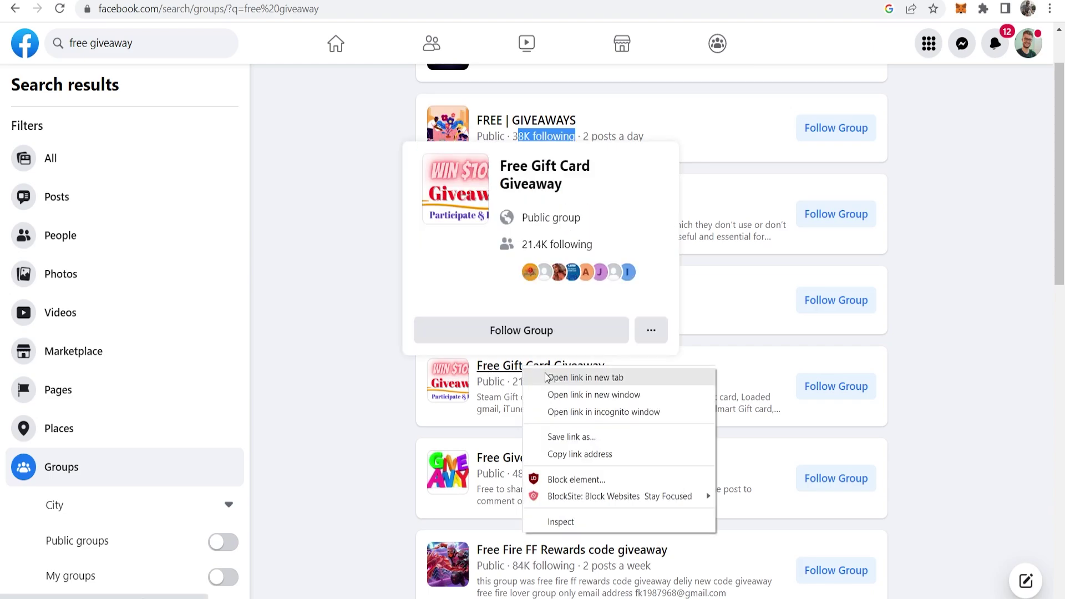
left_click(550, 379)
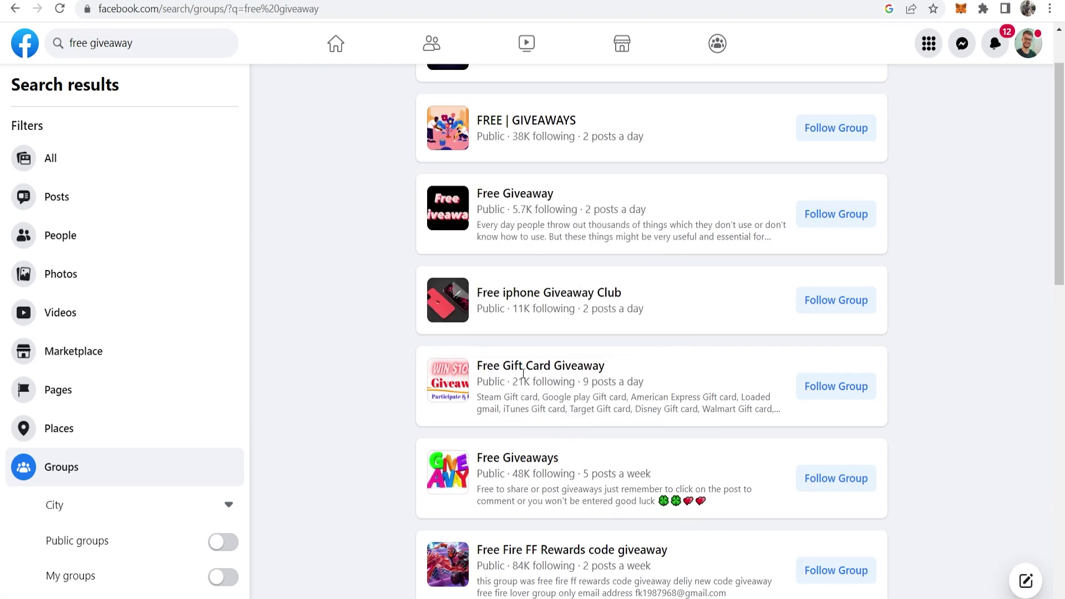
scroll(516, 375, "down", 3)
scroll(516, 374, "up", 5)
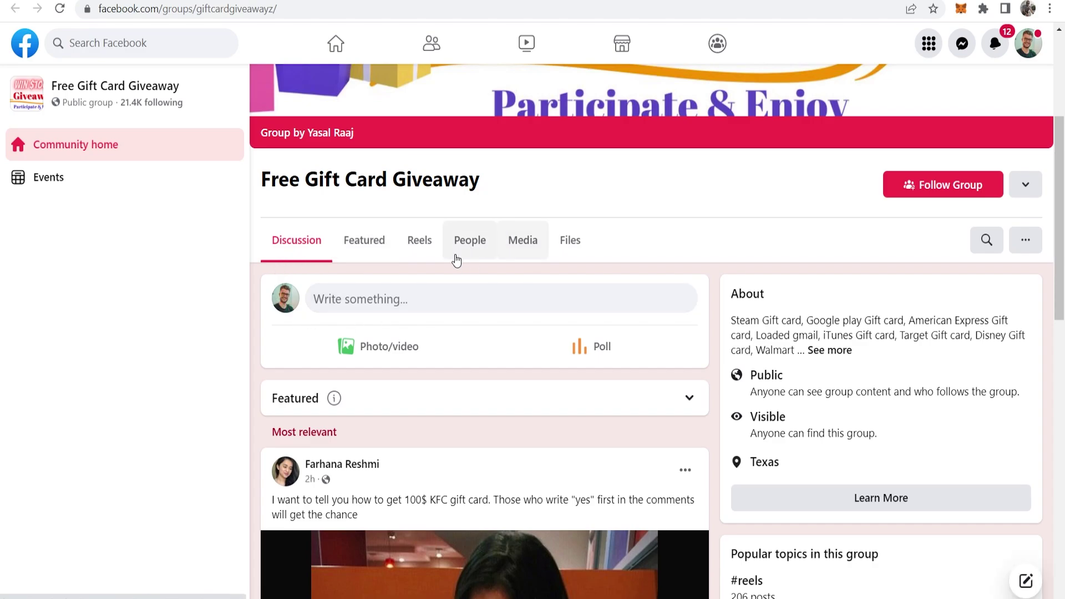
left_click(463, 246)
scroll(491, 282, "down", 5)
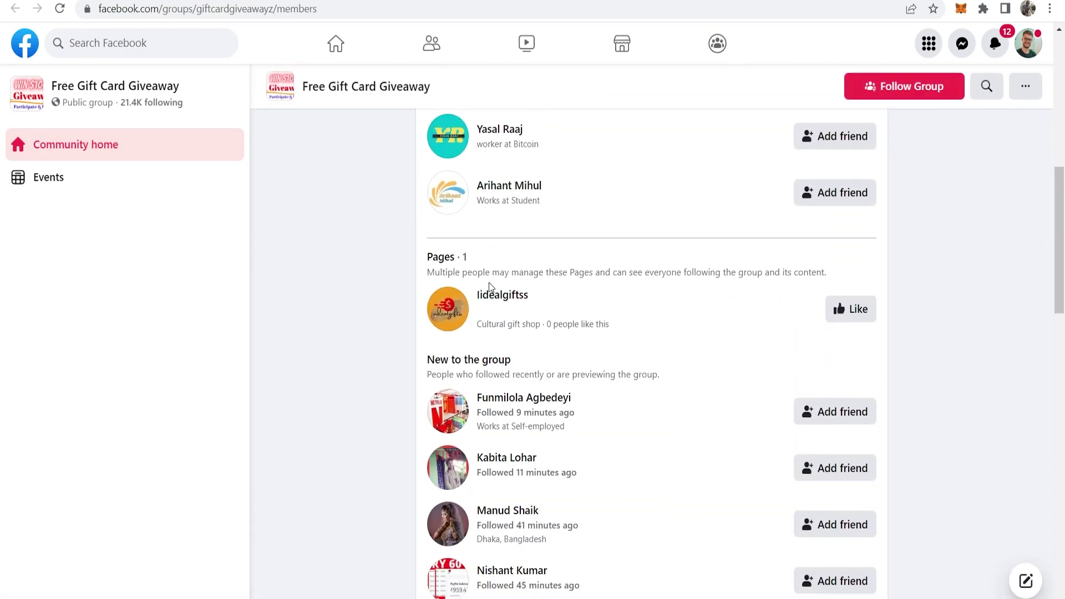
scroll(490, 281, "down", 1)
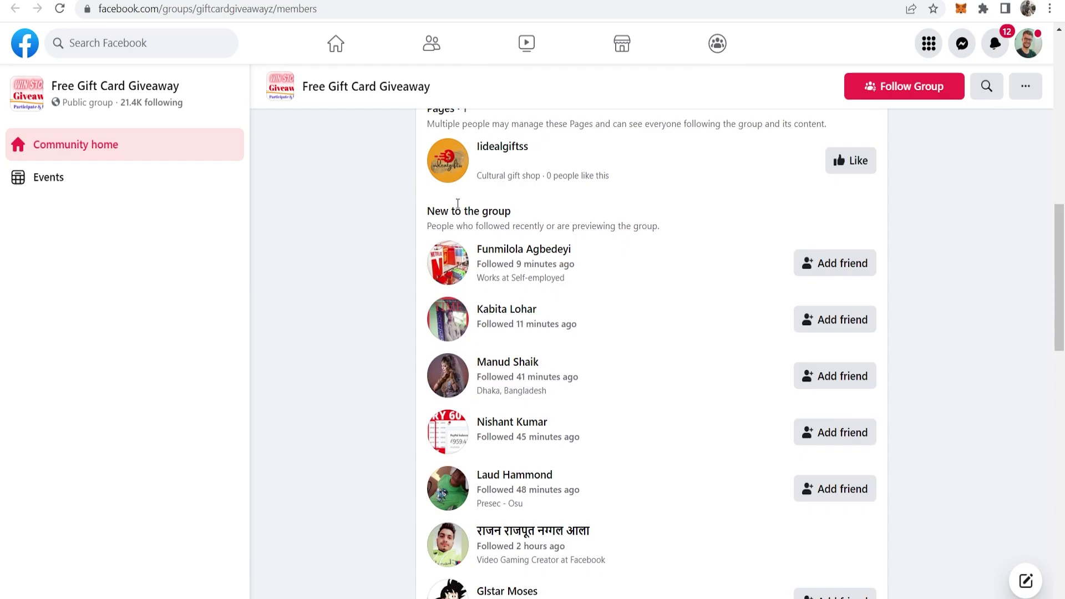
left_click_drag(429, 213, 511, 214)
left_click(525, 220)
left_click_drag(518, 264, 576, 264)
left_click(579, 259)
scroll(587, 350, "down", 3)
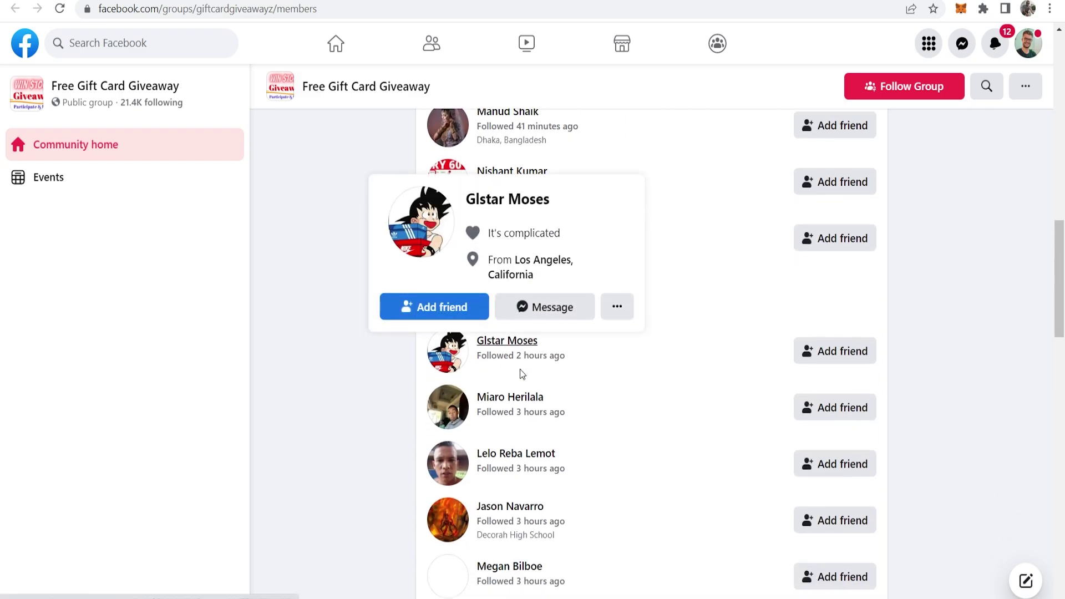
scroll(516, 358, "down", 1)
mouse_move(509, 397)
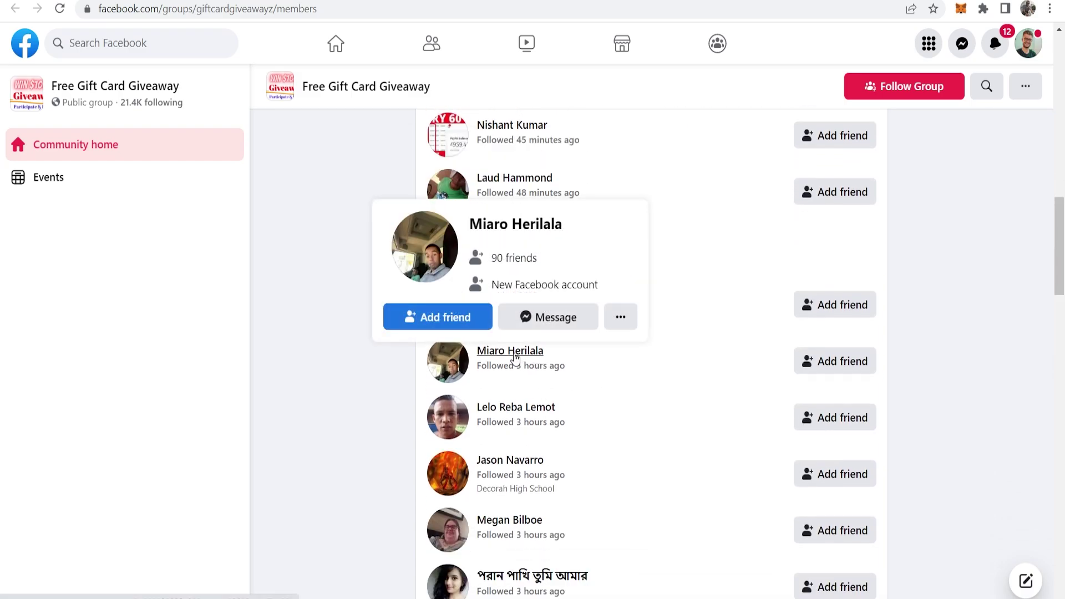
right_click(515, 353)
left_click(549, 363)
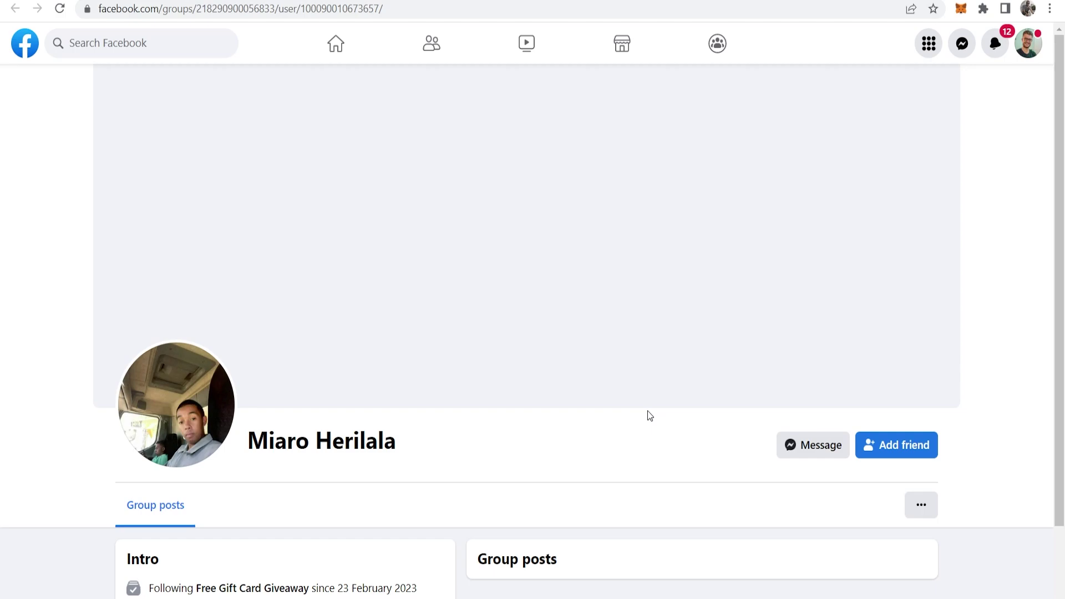
left_click(814, 374)
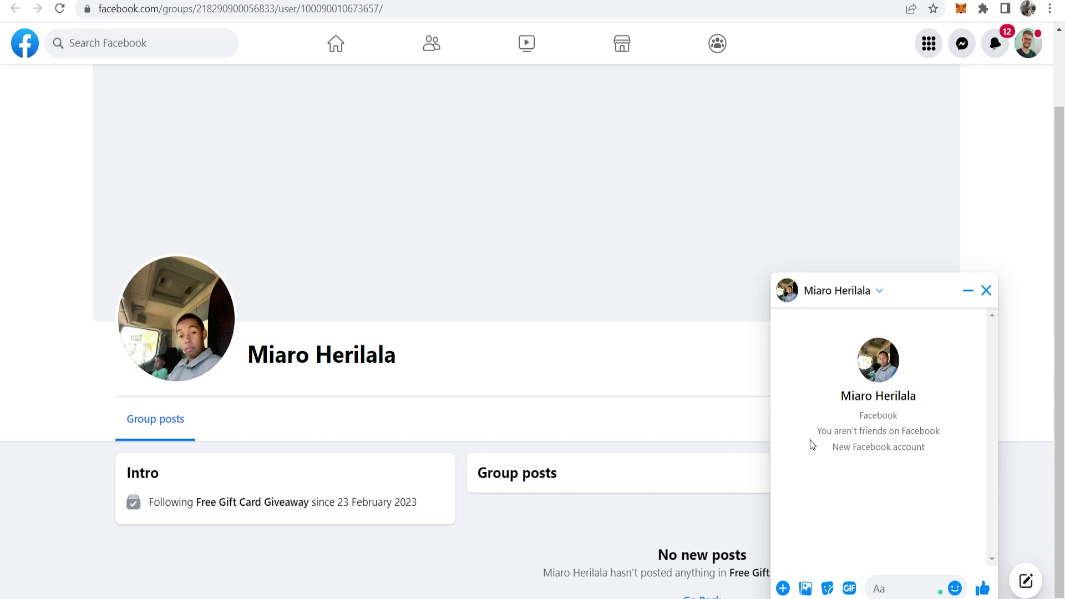
type("https://tinyurl.com/43zthw9k")
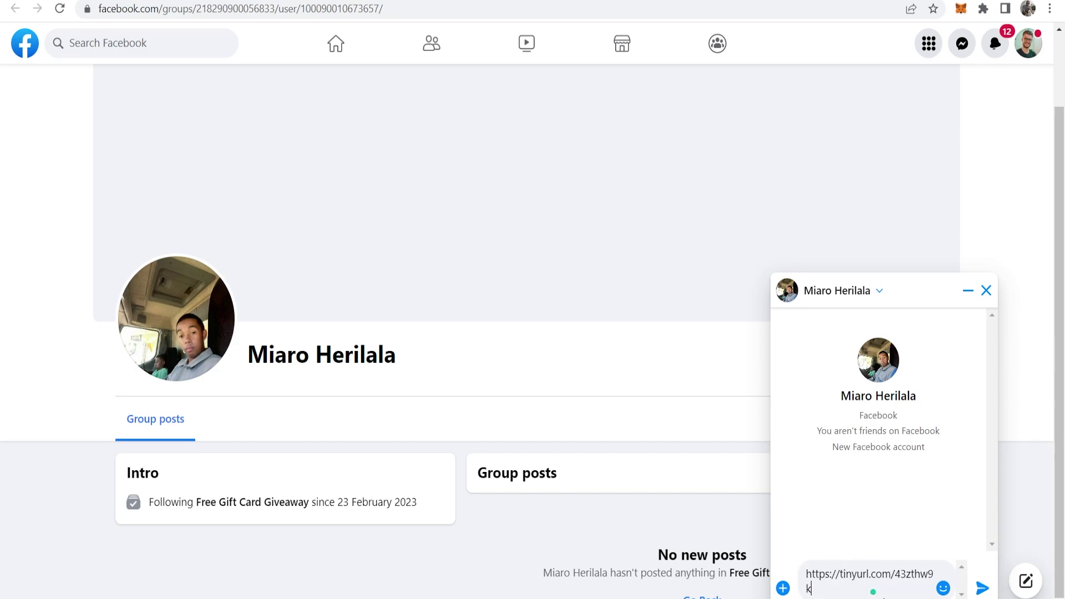
key("ctrl+a")
key("ctrl+x")
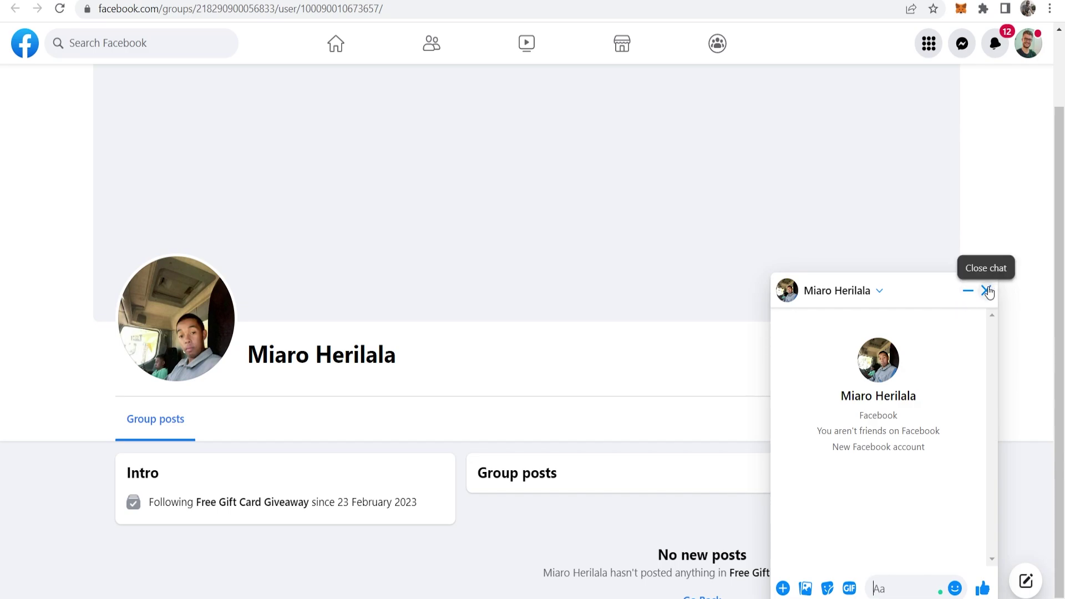
left_click(986, 291)
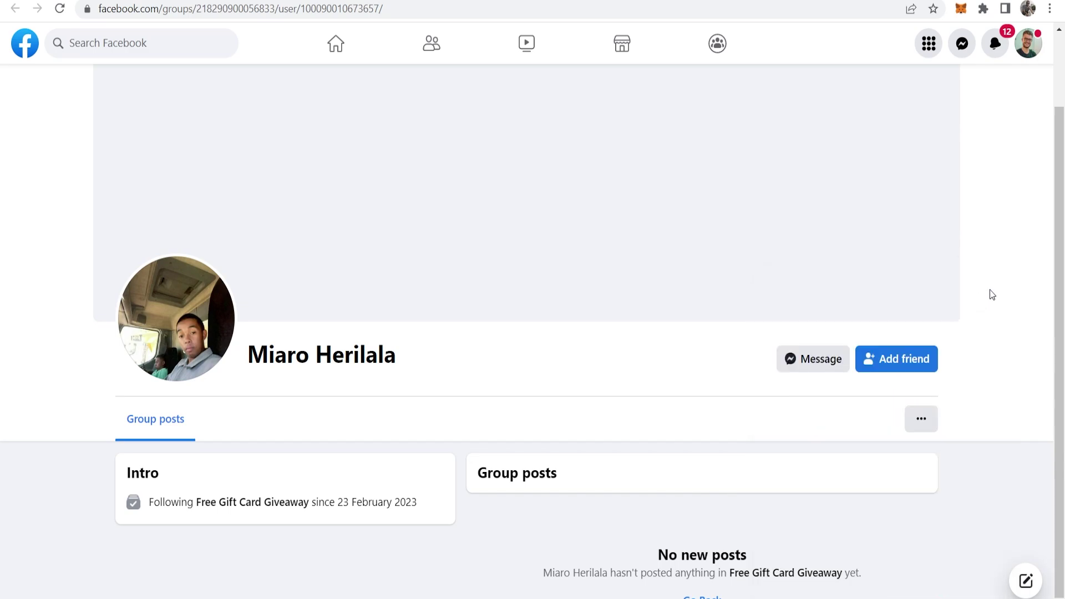
key("ctrl+Tab")
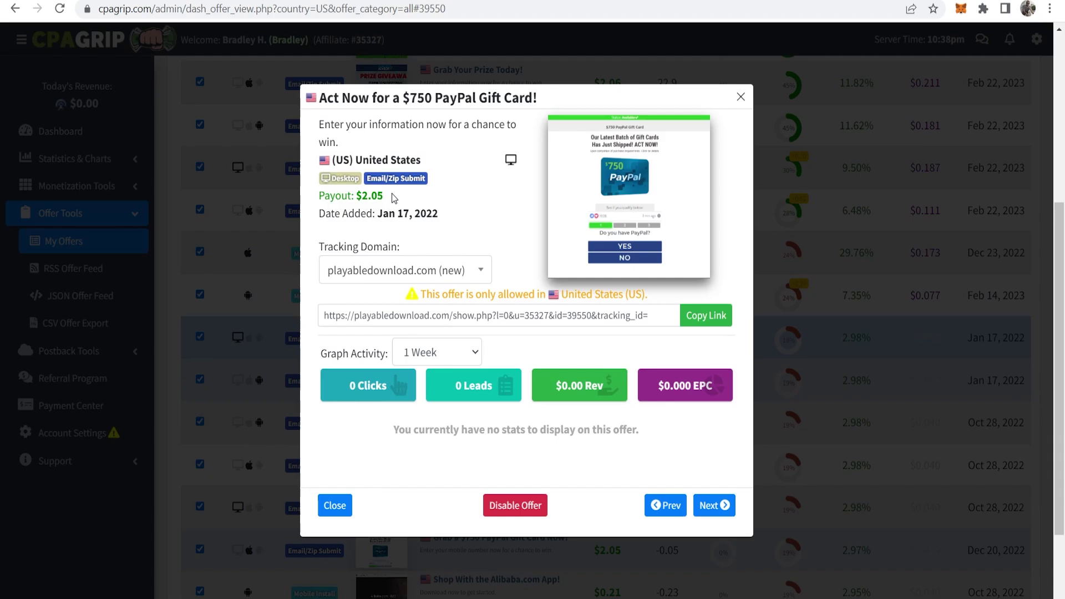
Step: Leave the $750 PayPal offer and open Monetization Tools' URL / File Lockers list
left_click(392, 201)
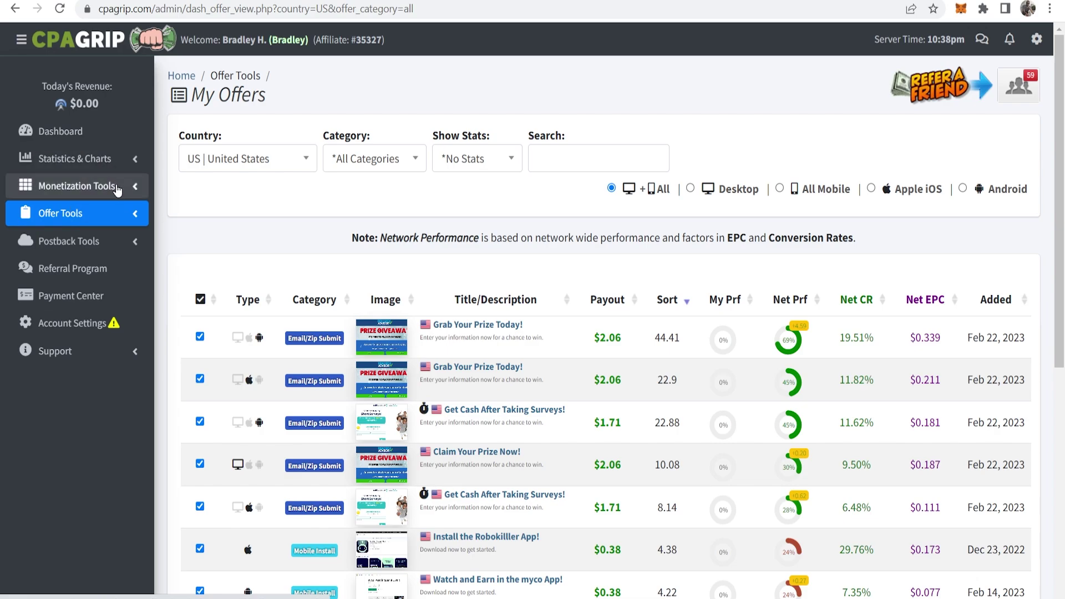
left_click(77, 186)
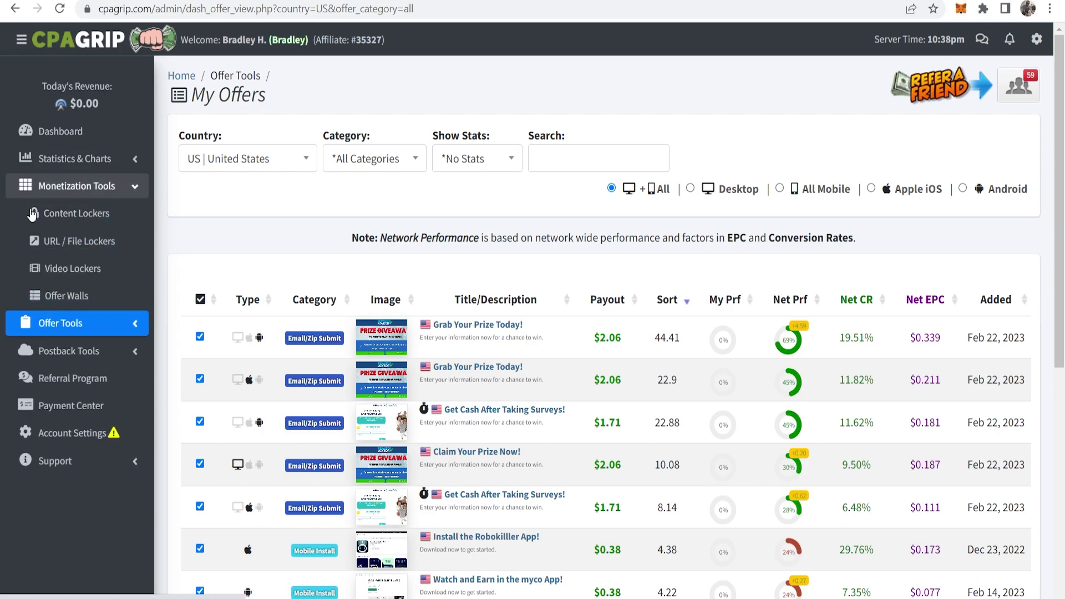
left_click(56, 242)
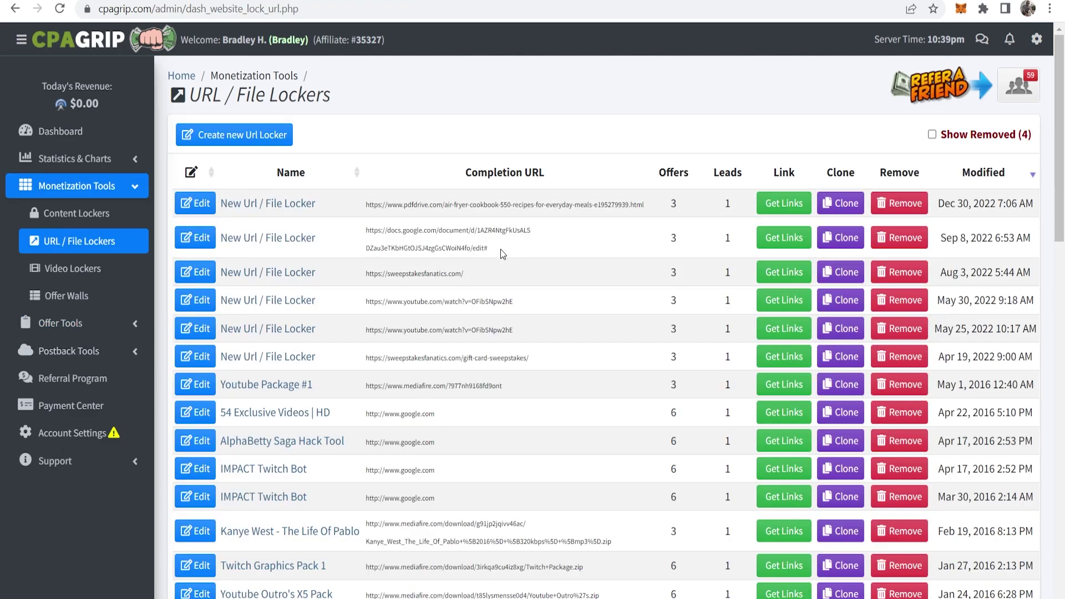
left_click_drag(500, 247, 366, 232)
left_click(353, 223)
Step: Edit 'New Url / File Locker', pass the robot check, and preview United States offers
left_click(195, 204)
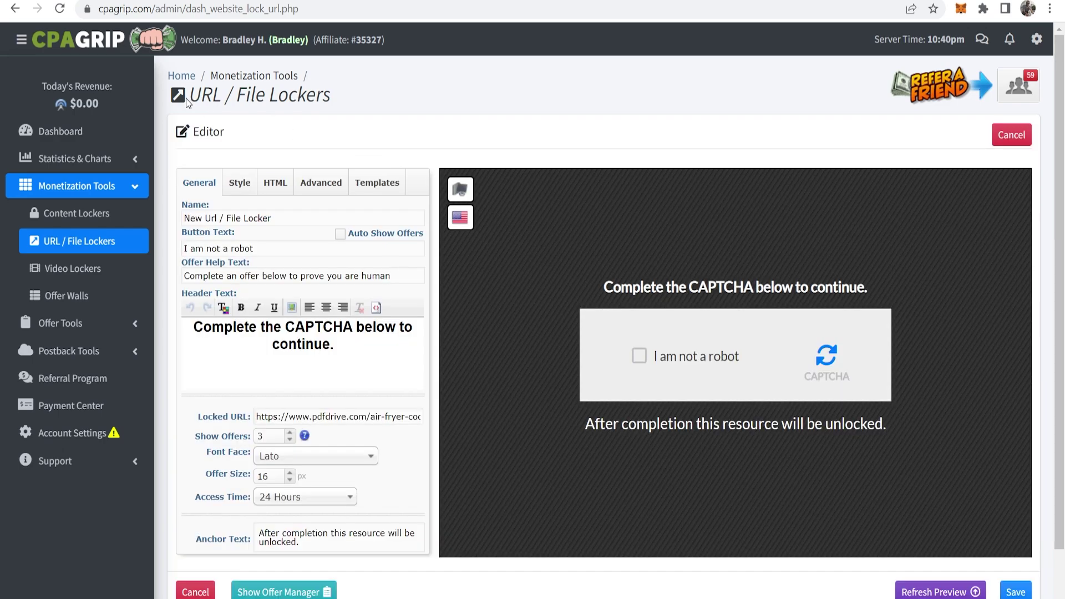
left_click(377, 183)
scroll(332, 375, "down", 2)
scroll(356, 364, "down", 3)
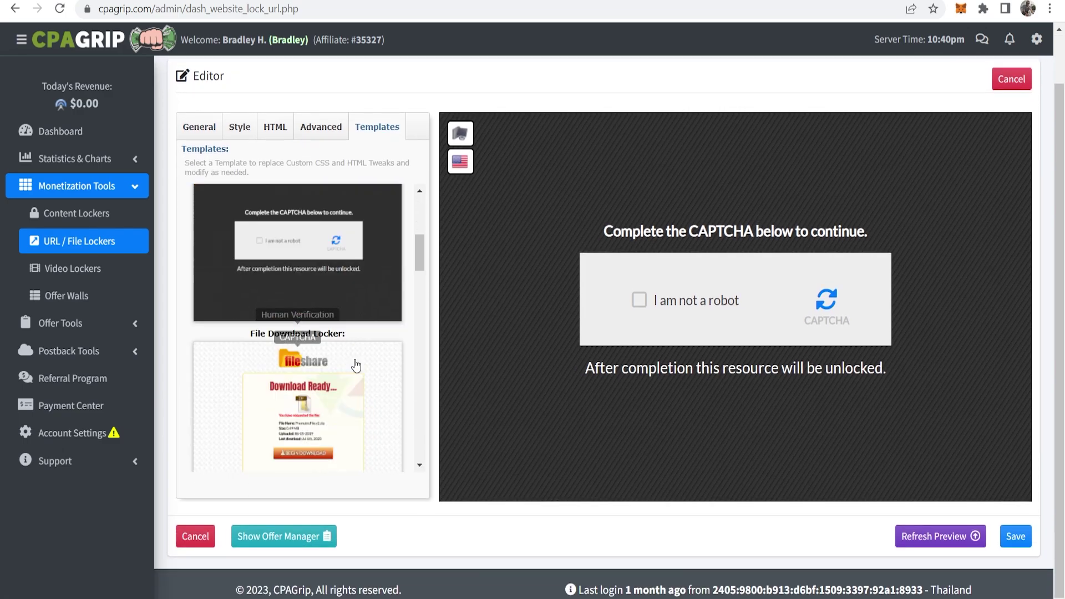
scroll(356, 363, "down", 3)
scroll(355, 363, "up", 2)
left_click(199, 126)
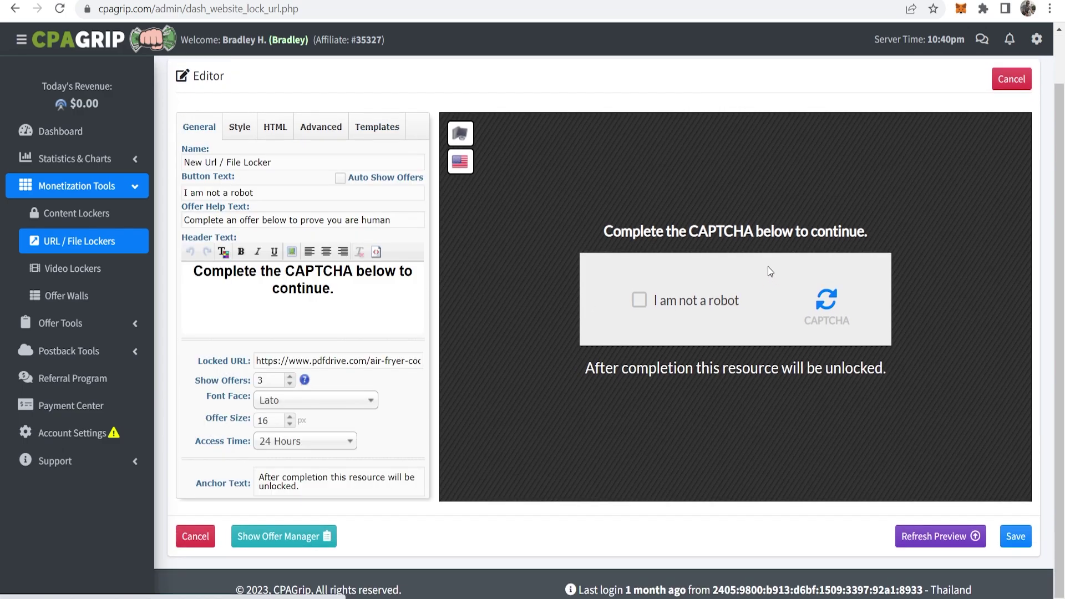
left_click(639, 300)
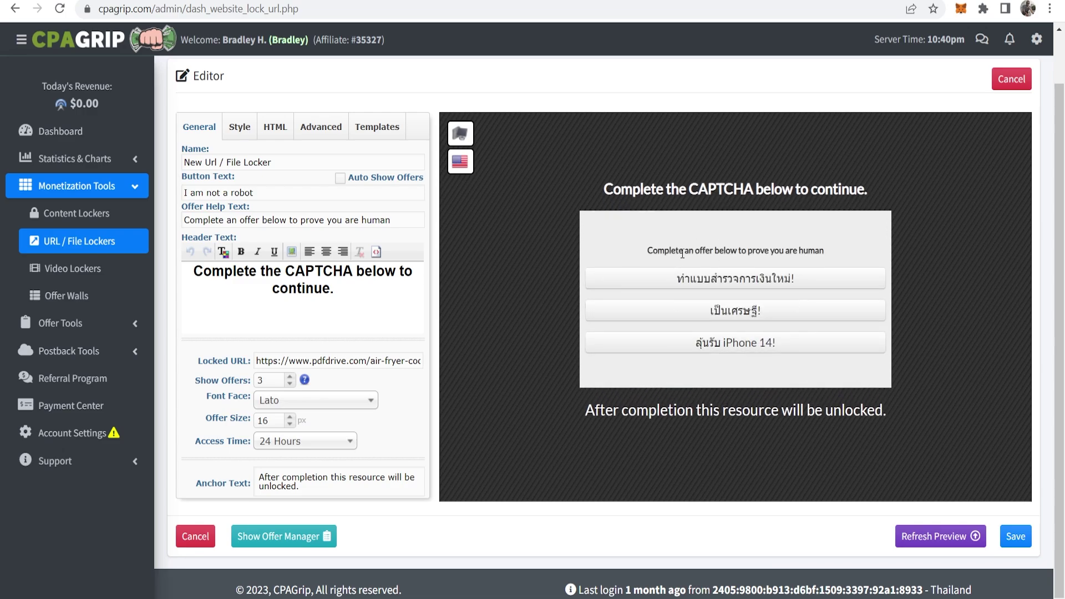
left_click(461, 162)
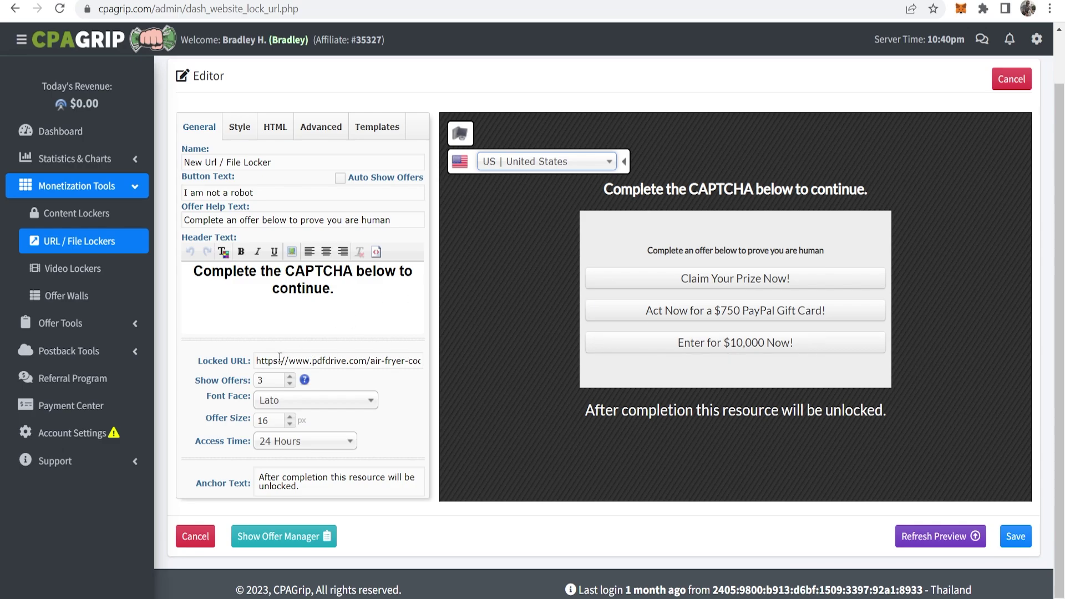
left_click_drag(258, 359, 420, 360)
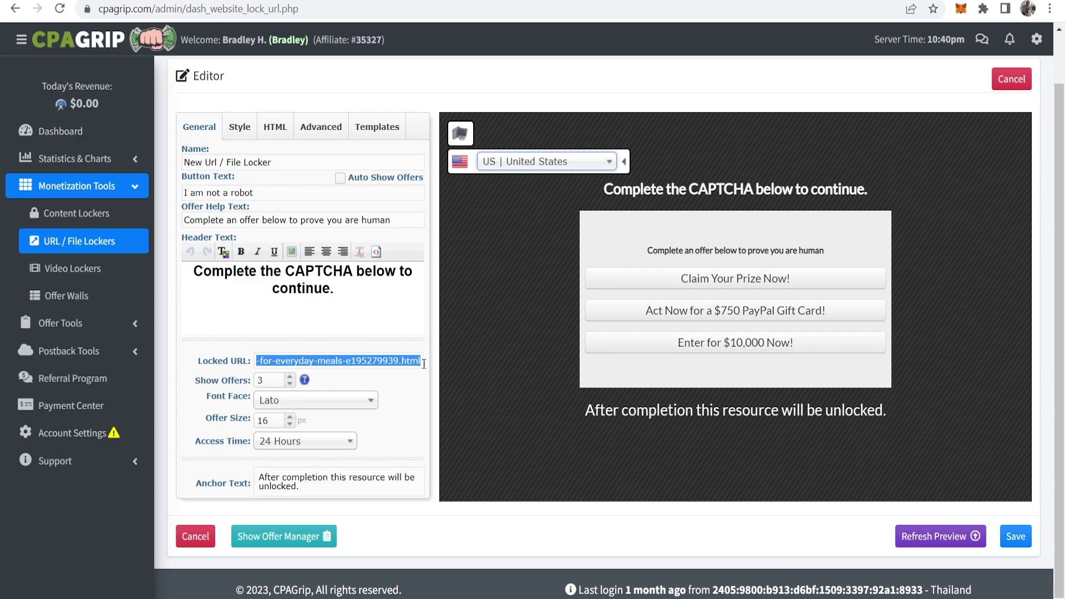